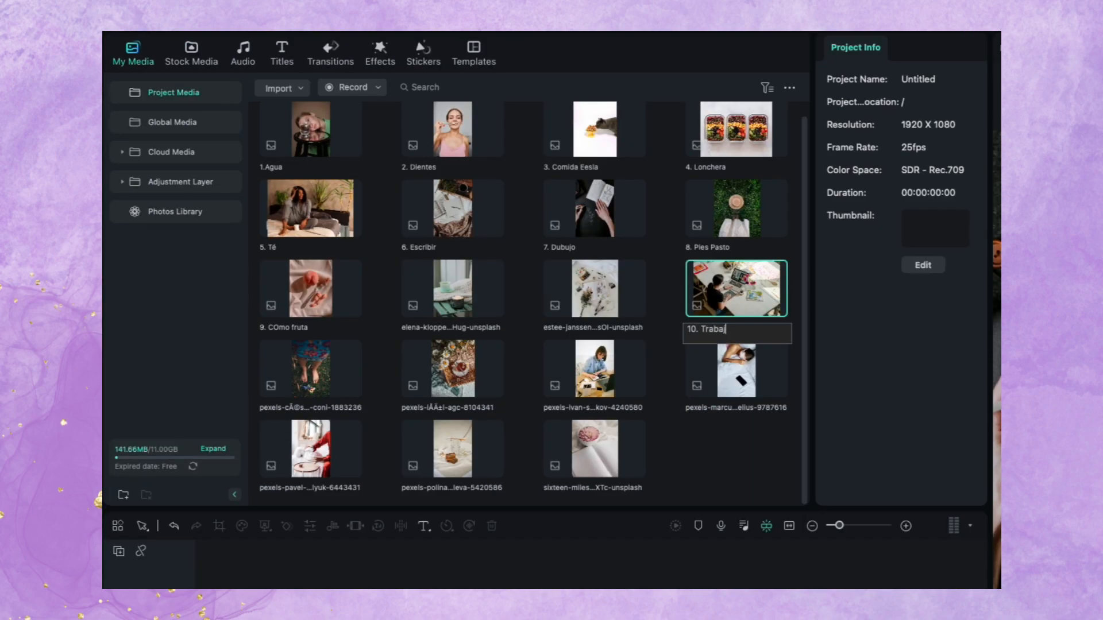
Finish renaming the overhead desk photo as "10. Trabajo" and open the media display options
type("jo")
key("Return")
left_click(789, 87)
mouse_move(816, 117)
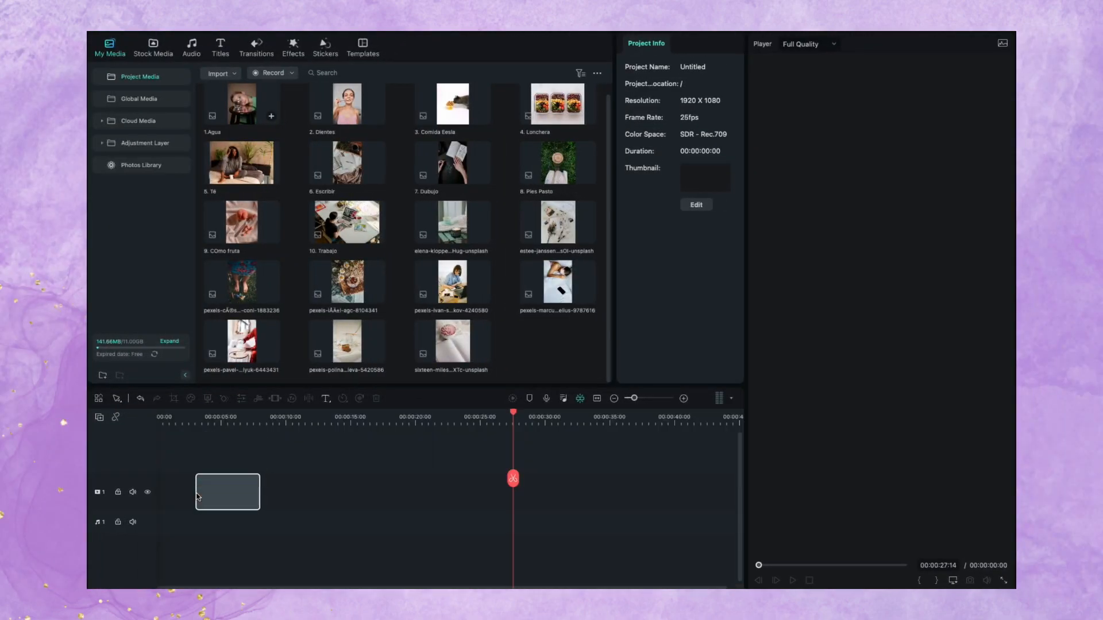
Place the 1.Agua image at the start of the first video track
left_click(238, 492)
left_click_drag(236, 492, 198, 491)
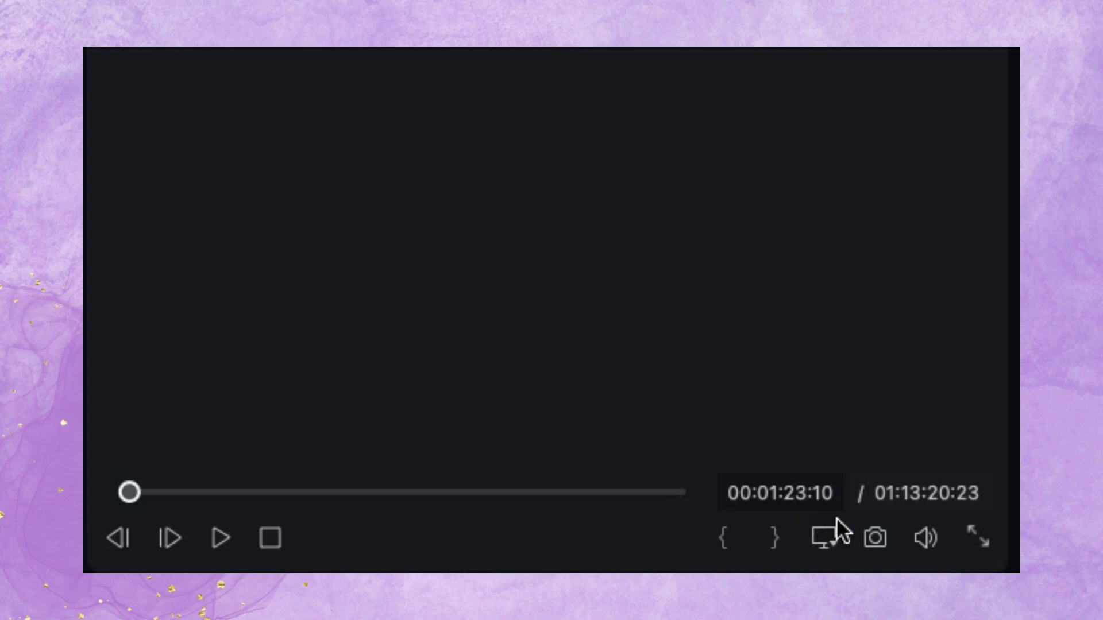
Change the project aspect ratio to 9:16 (Portrait) at 1080 x 1920
left_click(825, 537)
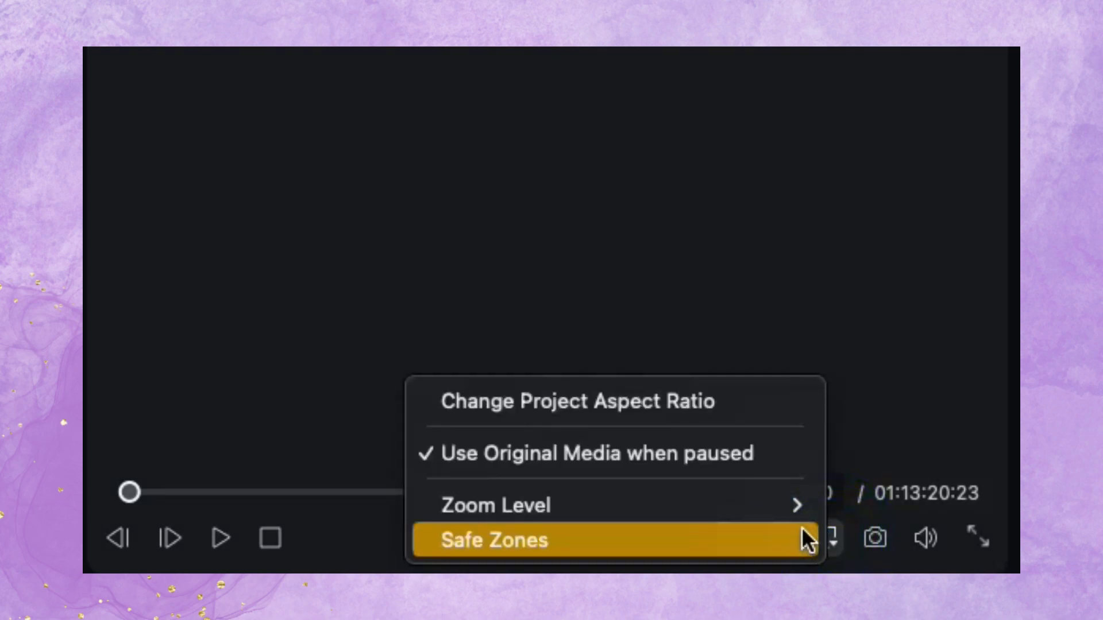
left_click(680, 402)
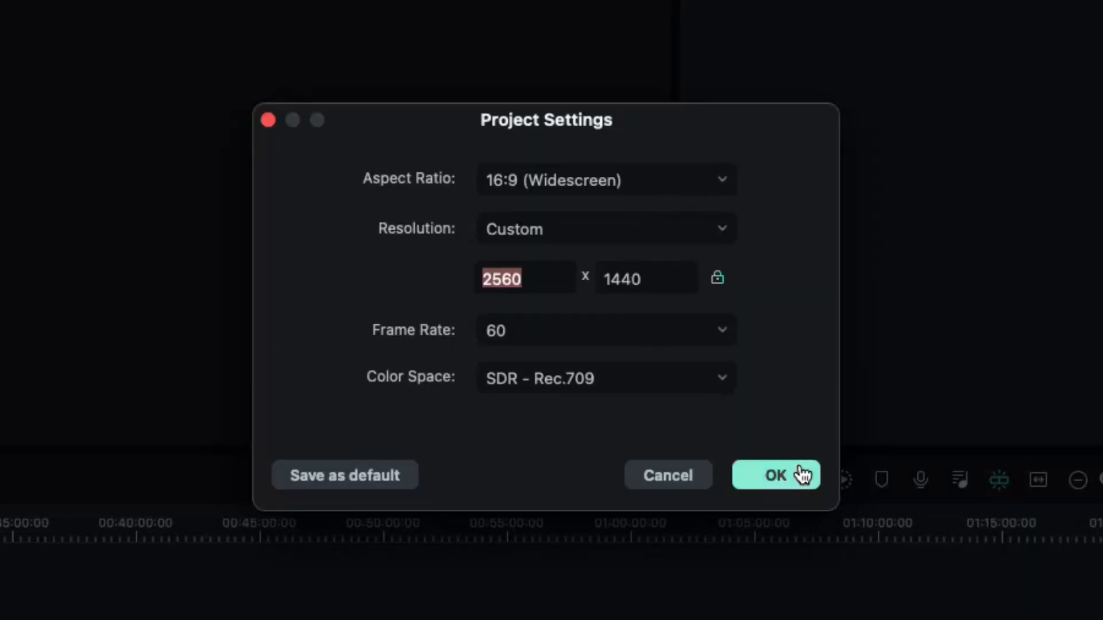
left_click(616, 181)
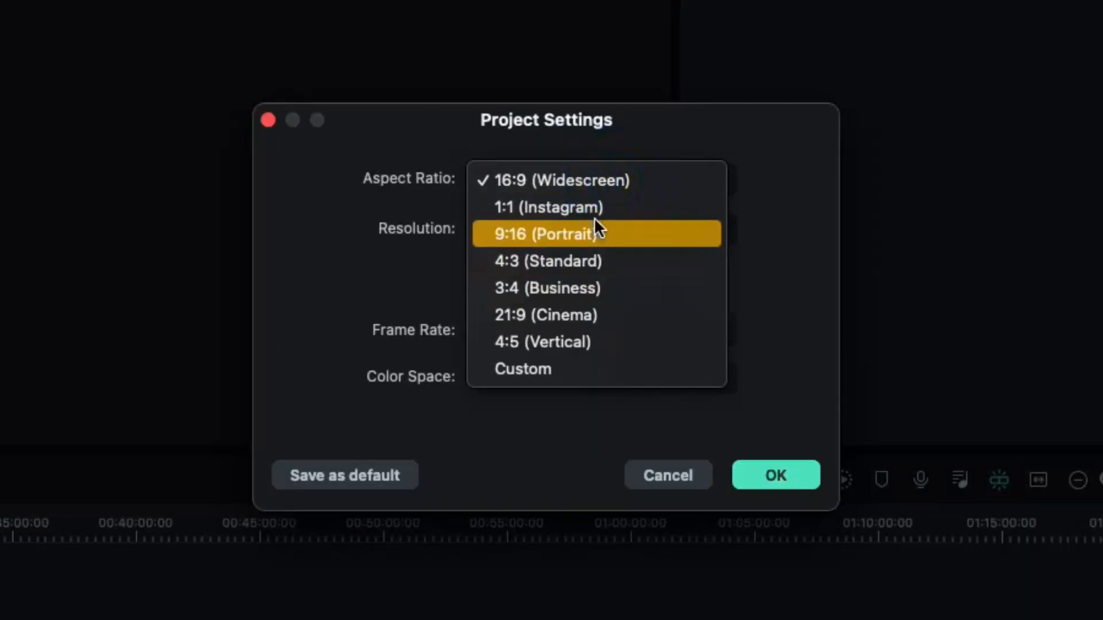
left_click(595, 223)
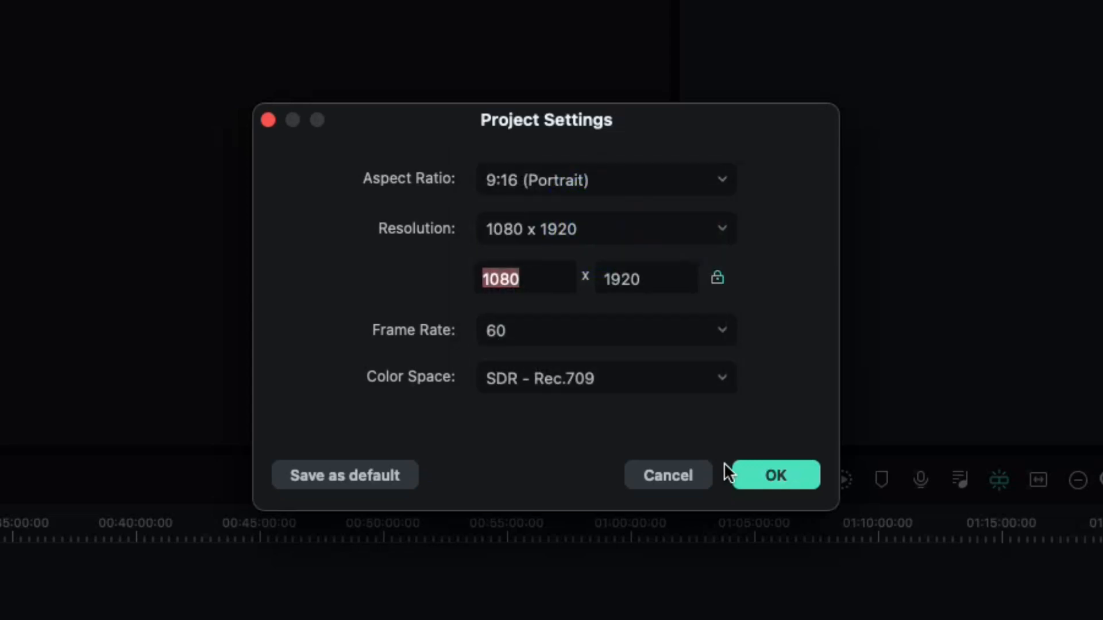
left_click(755, 475)
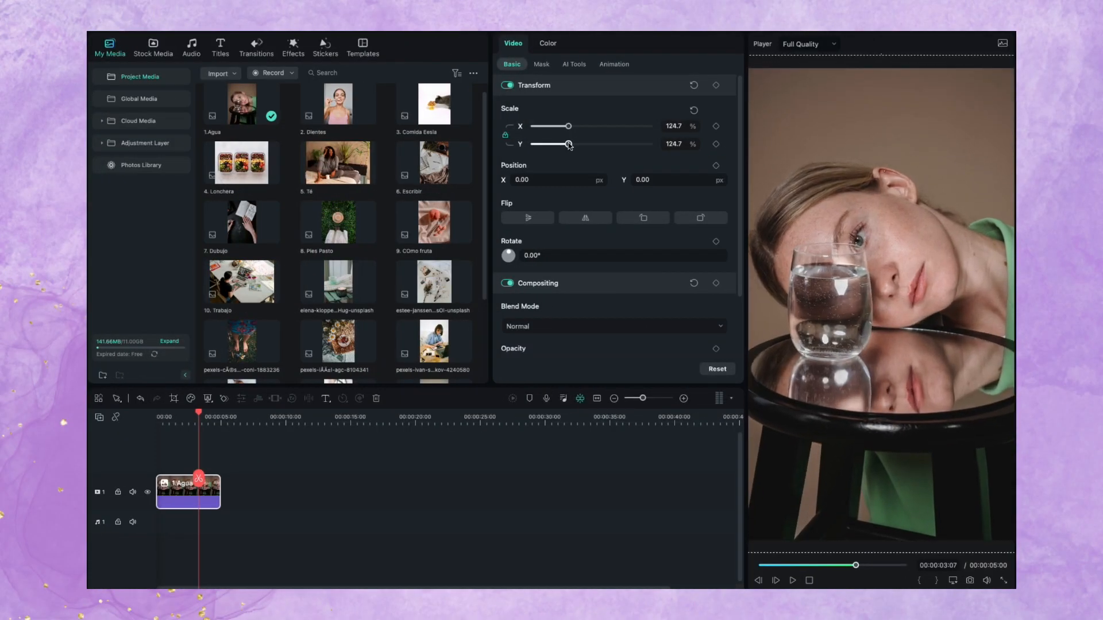
Scale the 1.Agua clip to 117.65 % and paste a copy of it at 00:00:05:15 on the same track
left_click_drag(908, 322, 922, 323)
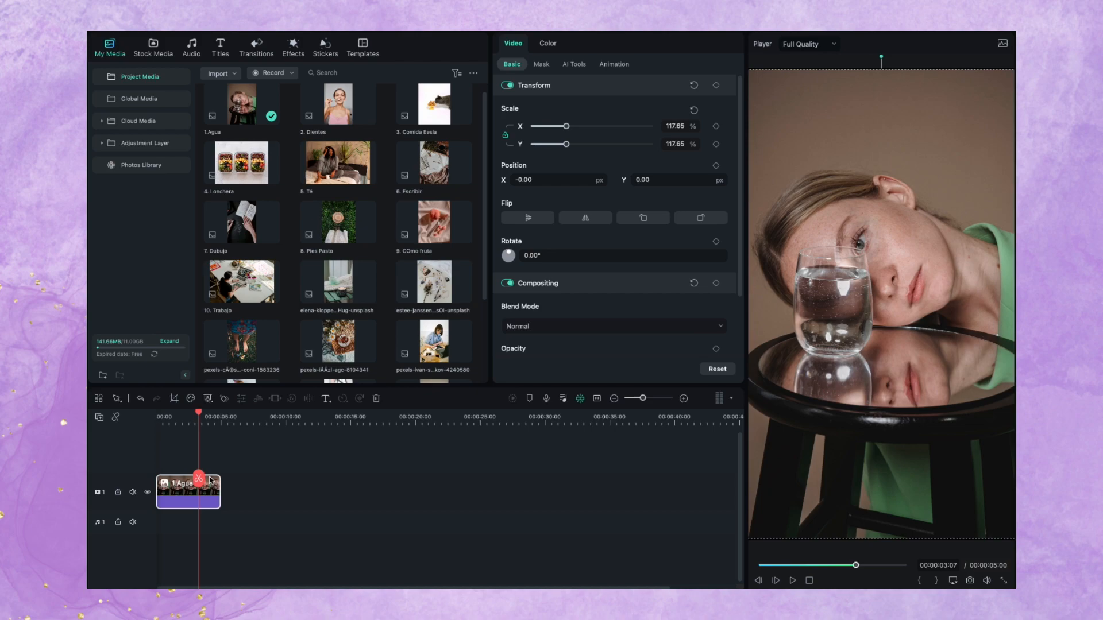
key("super+c")
left_click(229, 424)
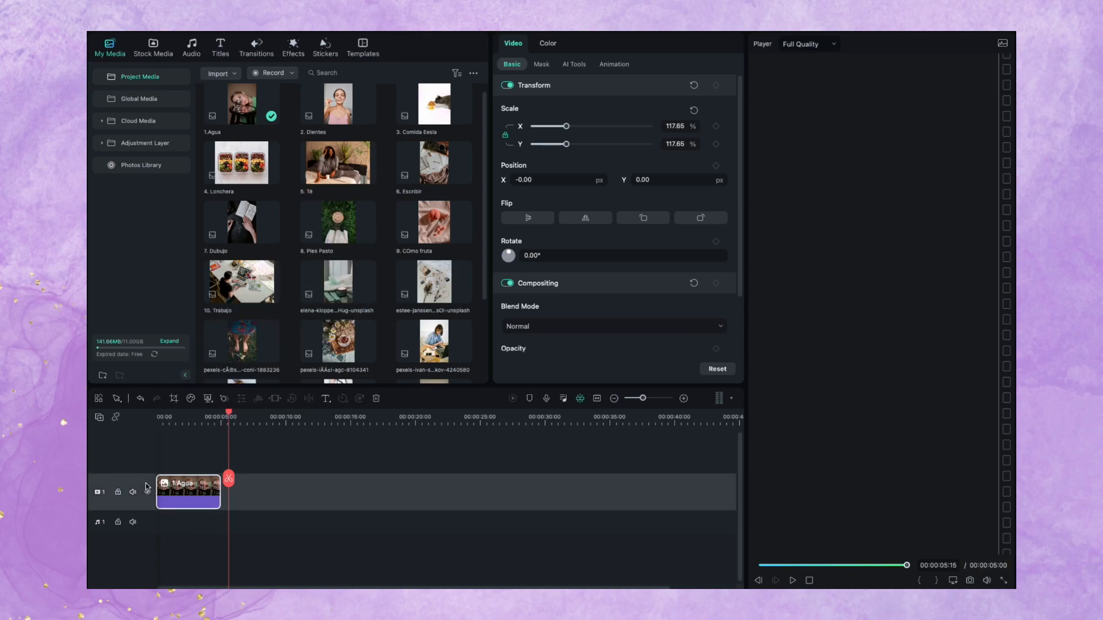
key("super+v")
Try Smart Cutout on the first 1.Agua clip by brushing over the glass of water
left_click(201, 424)
left_click(205, 495)
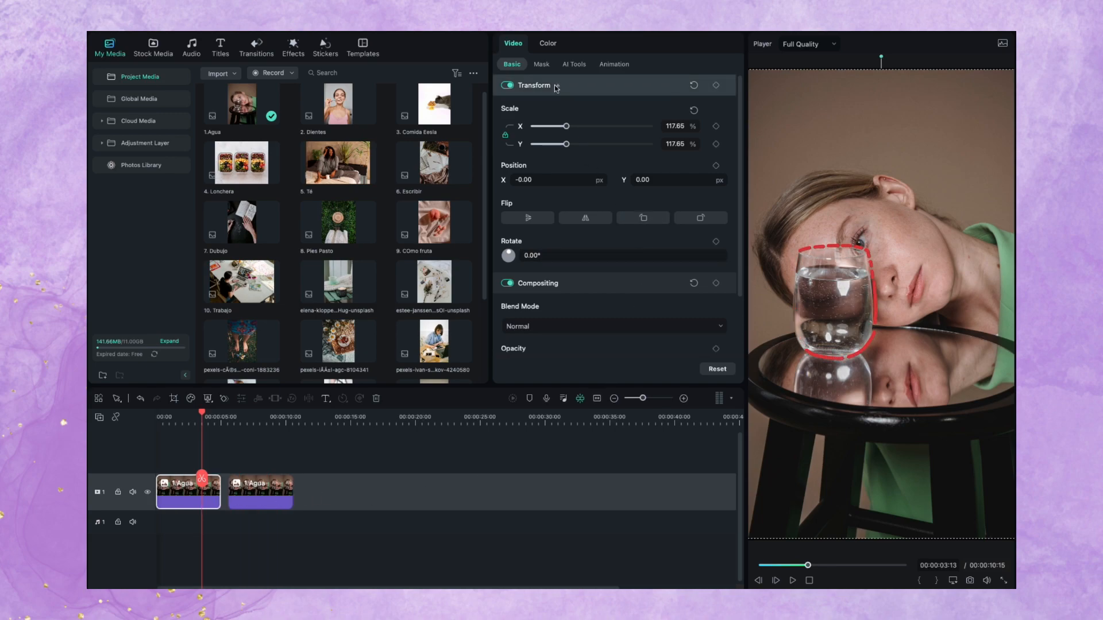
left_click(566, 65)
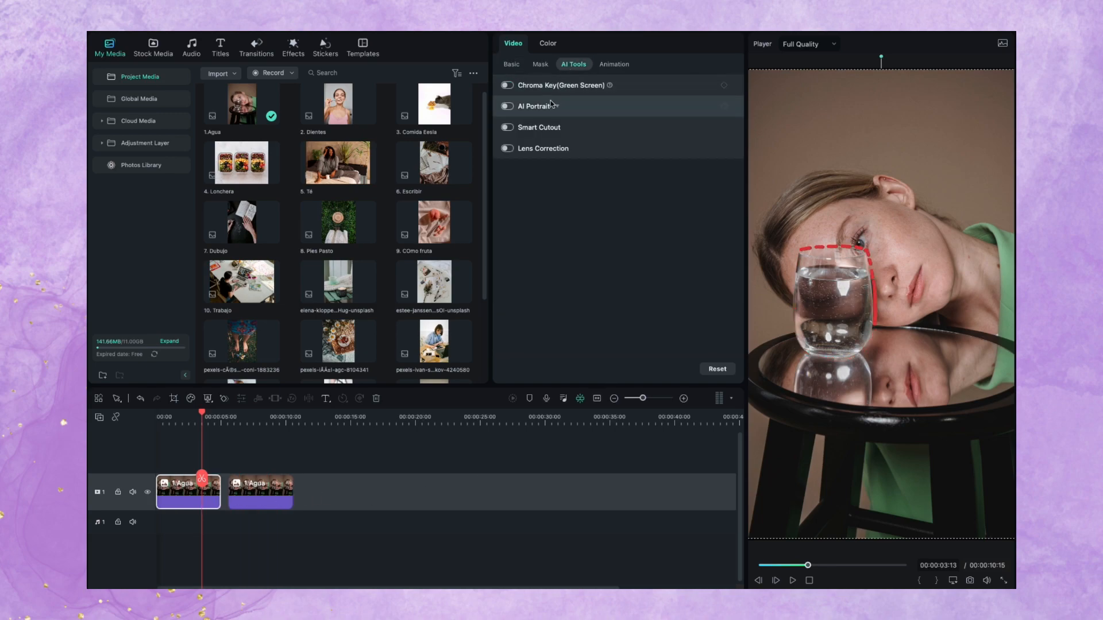
left_click(507, 127)
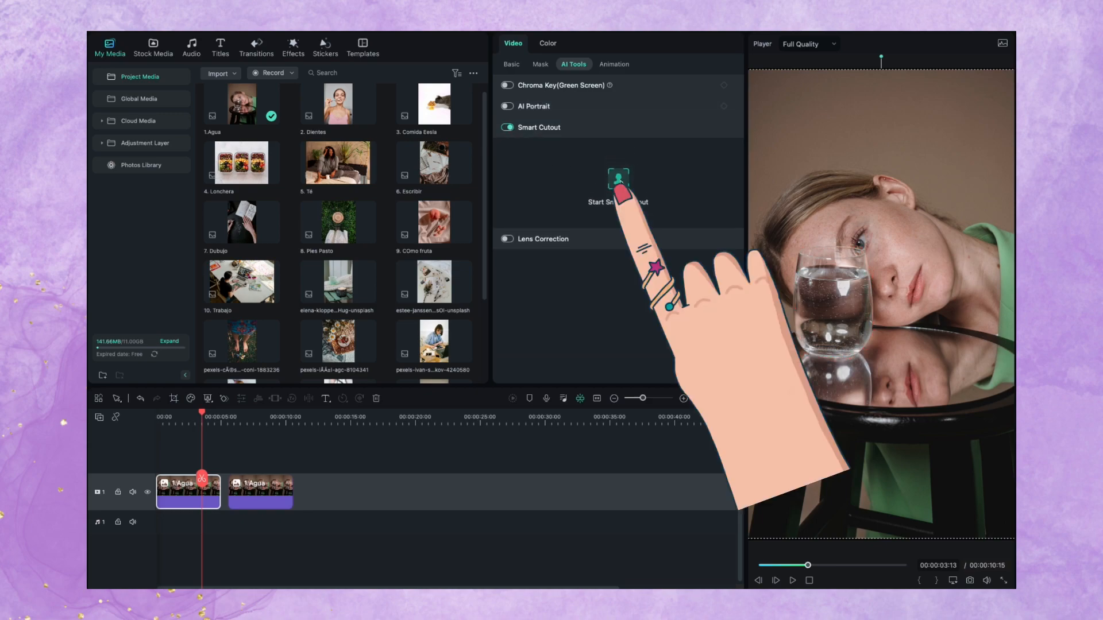
left_click(618, 179)
mouse_move(393, 276)
left_mouse_down()
mouse_move(365, 317)
mouse_move(398, 323)
mouse_move(393, 280)
mouse_move(412, 344)
left_mouse_up()
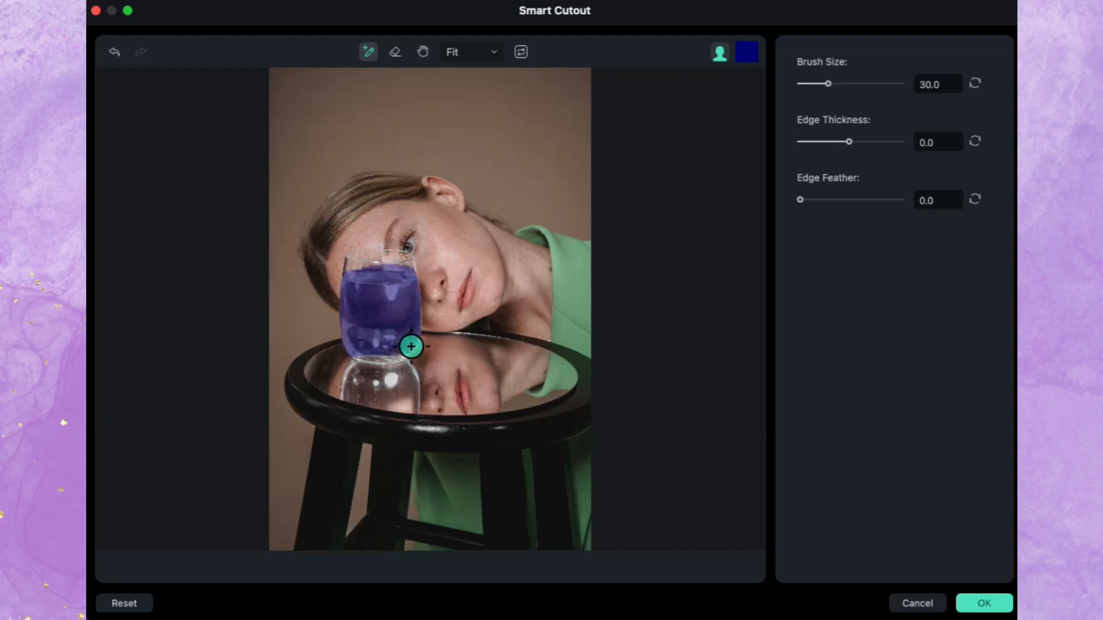
Refine the cutout along the glass rim with brush size 9 at 100% zoom
left_click_drag(827, 83, 811, 85)
left_click(463, 51)
left_click(468, 108)
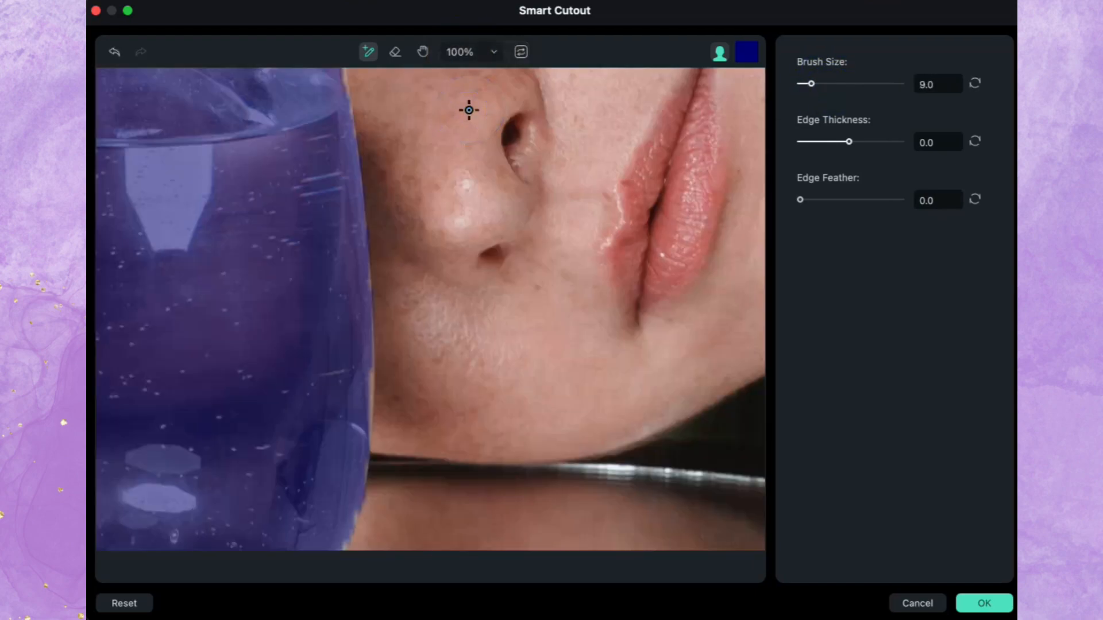
left_click(422, 52)
left_click_drag(389, 156, 399, 212)
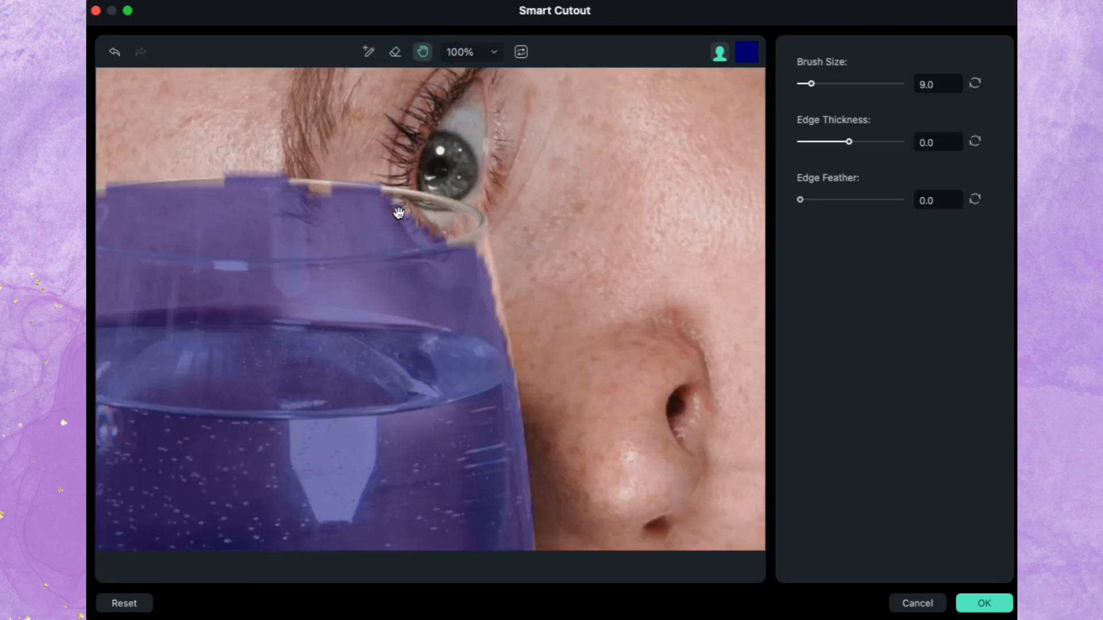
left_click(368, 52)
mouse_move(291, 182)
left_mouse_down()
mouse_move(453, 205)
mouse_move(474, 245)
left_mouse_up()
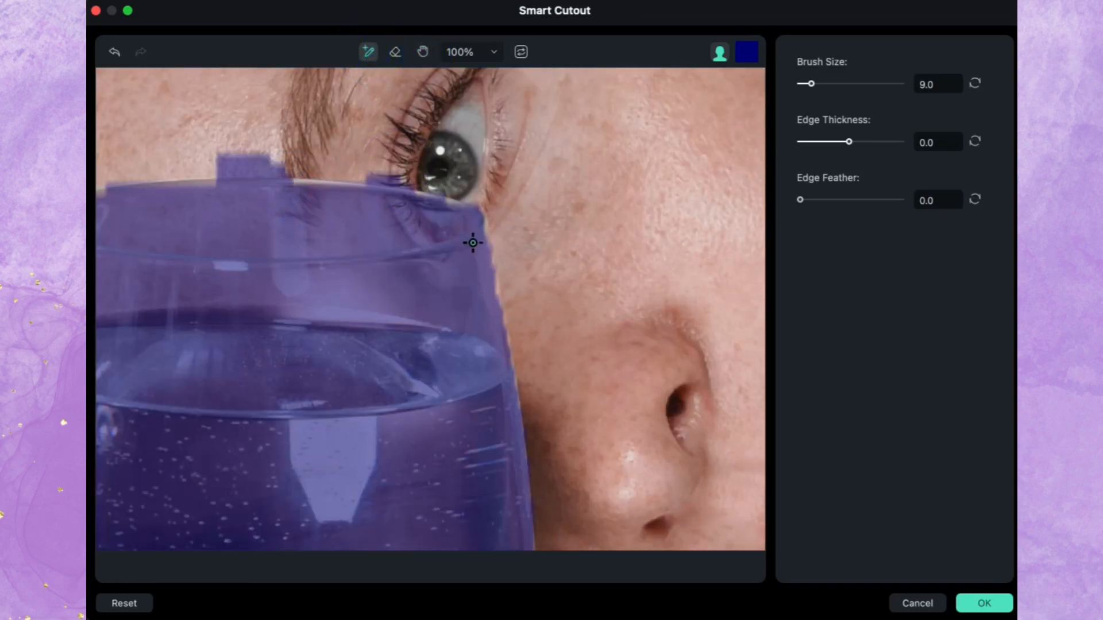
Erase the excess selection above the glass rim and brush the rim edge again
left_click(423, 52)
left_click_drag(352, 232, 481, 239)
left_click(395, 51)
mouse_move(343, 171)
left_mouse_down()
mouse_move(402, 169)
mouse_move(410, 183)
left_mouse_up()
left_click(368, 52)
left_click_drag(300, 189, 589, 211)
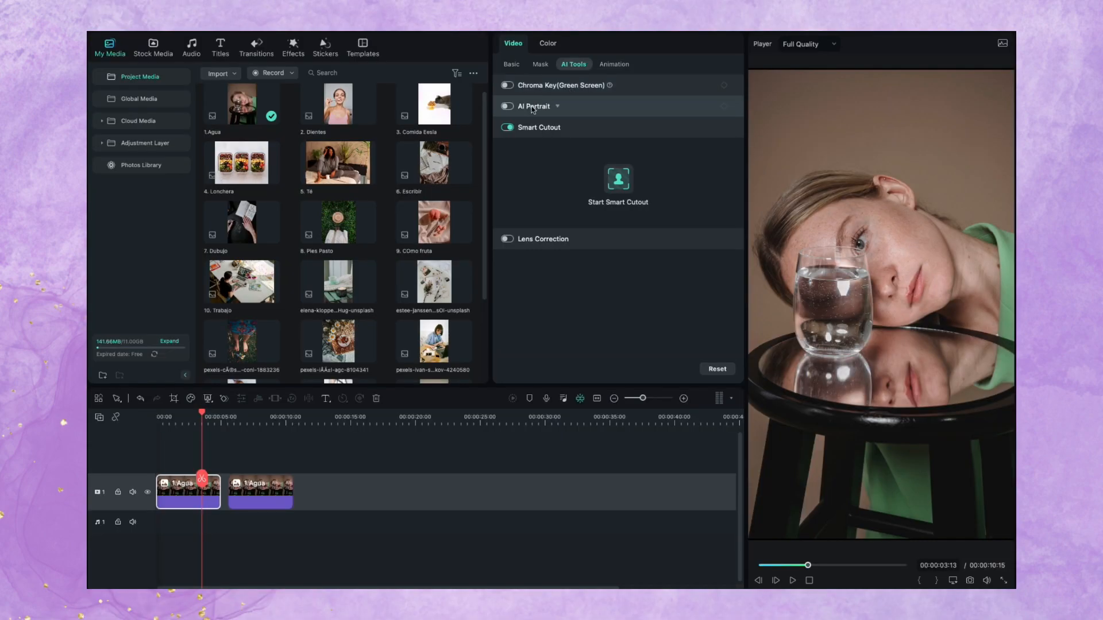
Draw a mask around the glass of water on the first 1.Agua clip
left_click(540, 65)
left_click(597, 89)
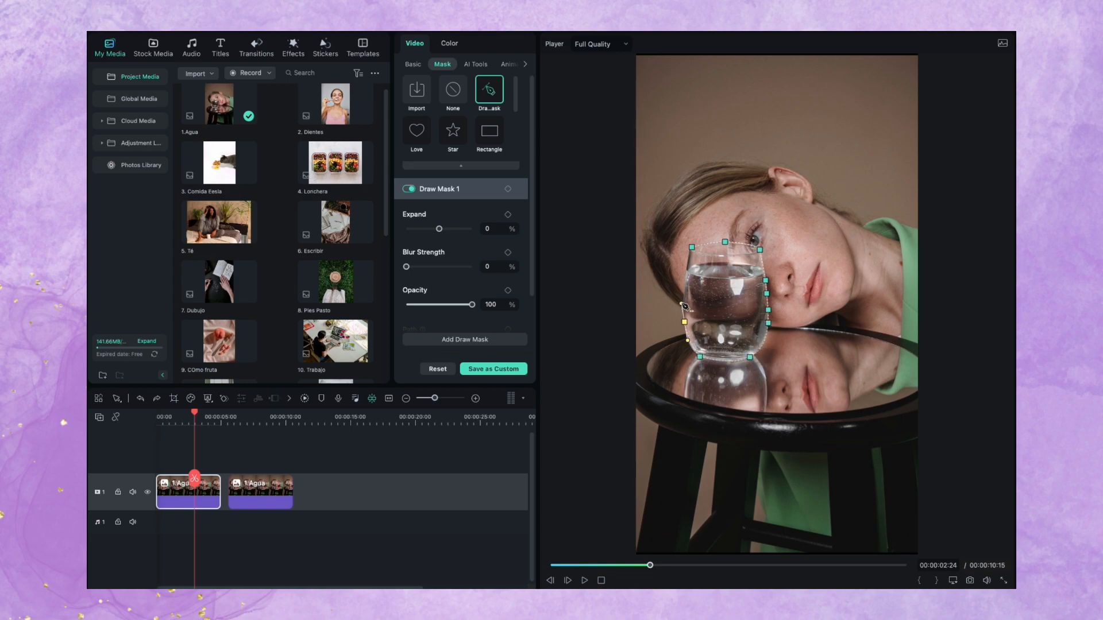
left_click(687, 286)
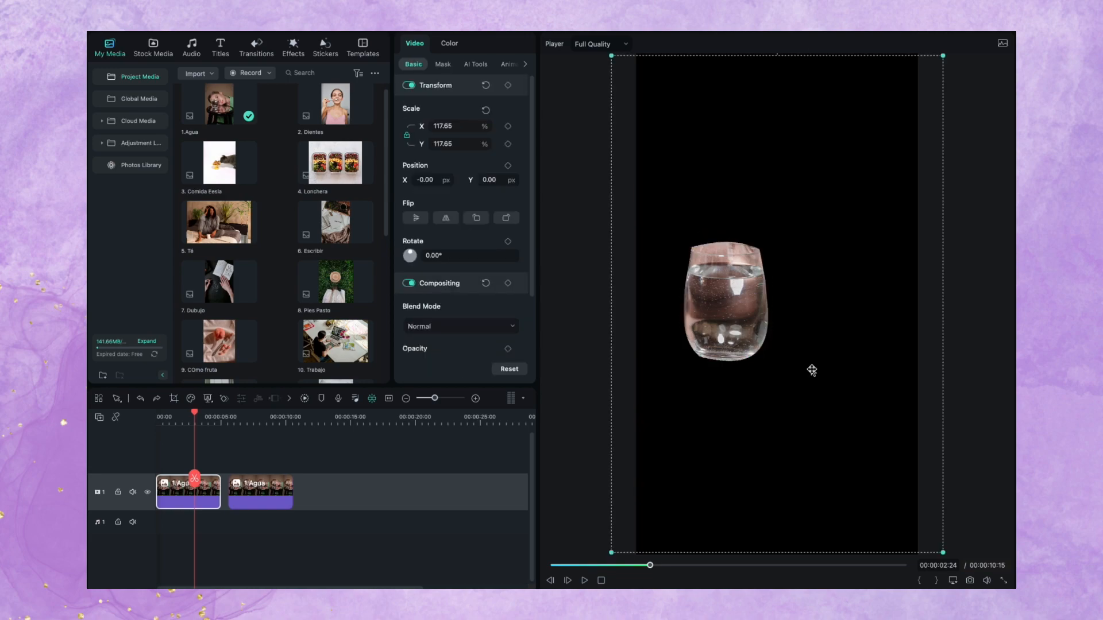
Stack the 1.Agua clips with the masked one on track 2 and the full one on track 1 starting at 00:00:02:24
left_click_drag(255, 501, 207, 453)
left_click_drag(246, 493, 218, 495)
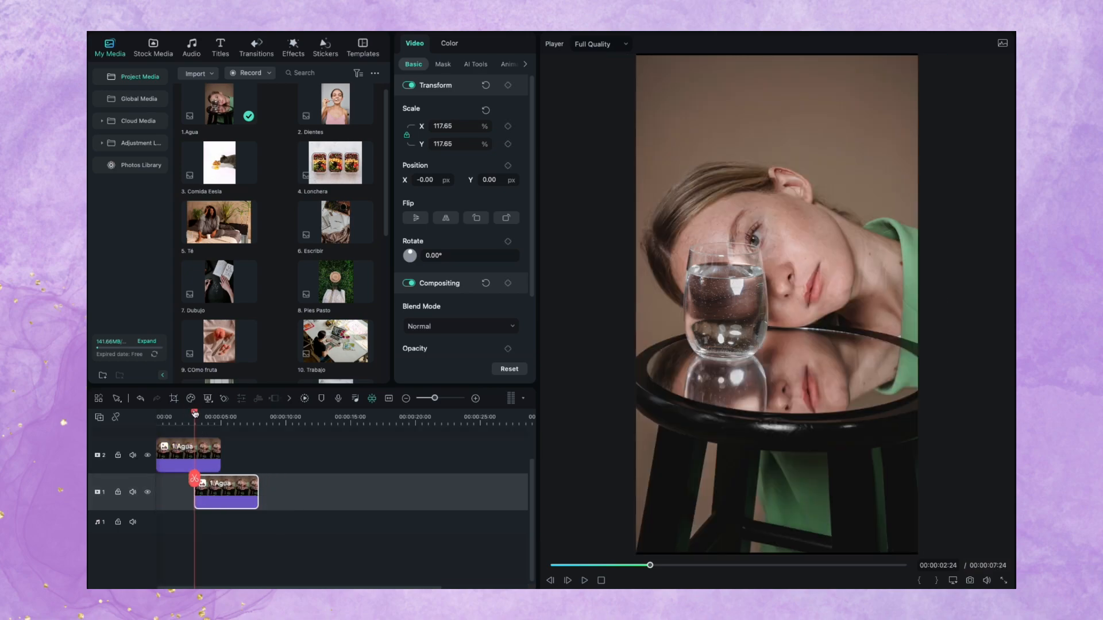
left_click_drag(195, 417, 168, 419)
Enlarge the 2. Dientes clip to fill the frame and draw a mask around the toothbrush, adjusting its anchor points
left_click(280, 428)
left_click_drag(454, 144, 488, 144)
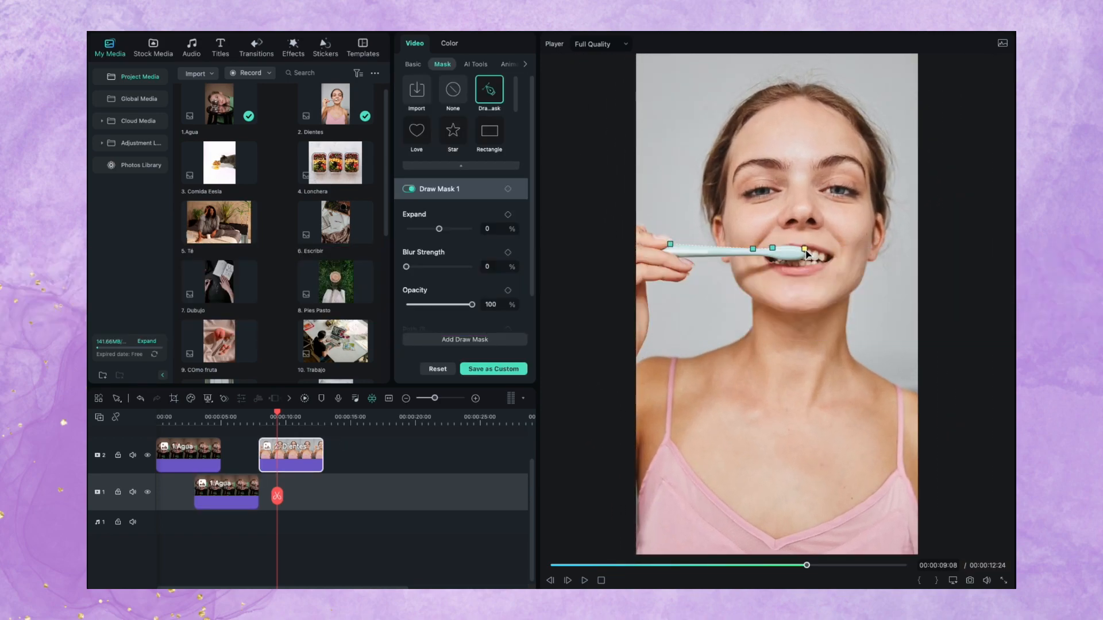
left_click(803, 256)
left_click(781, 258)
left_click(766, 255)
left_click(678, 257)
left_click(662, 251)
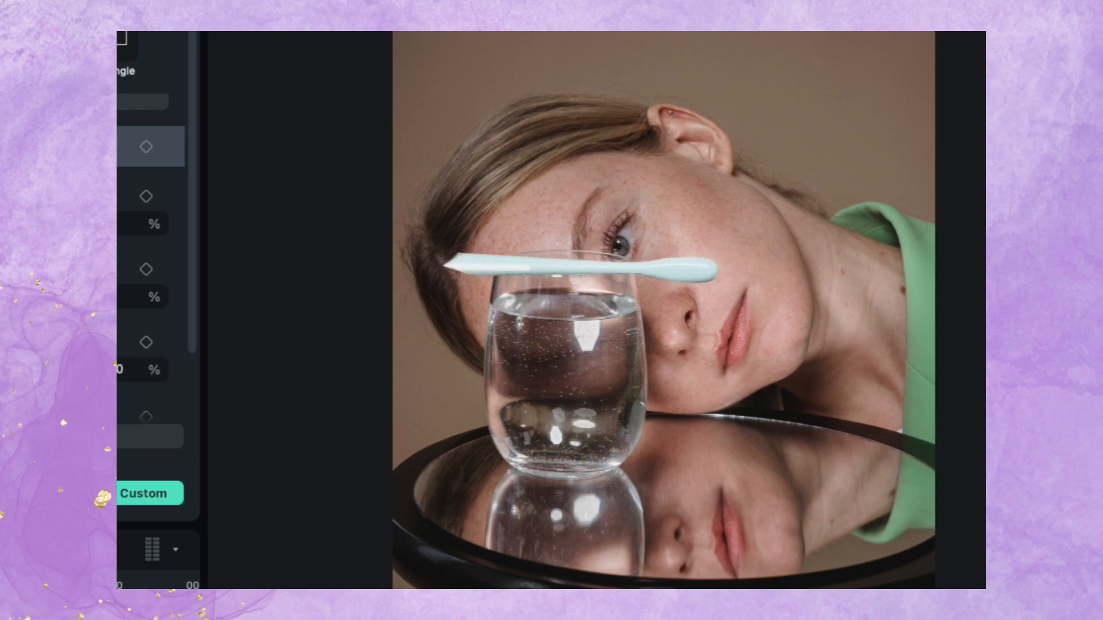
left_click(471, 266)
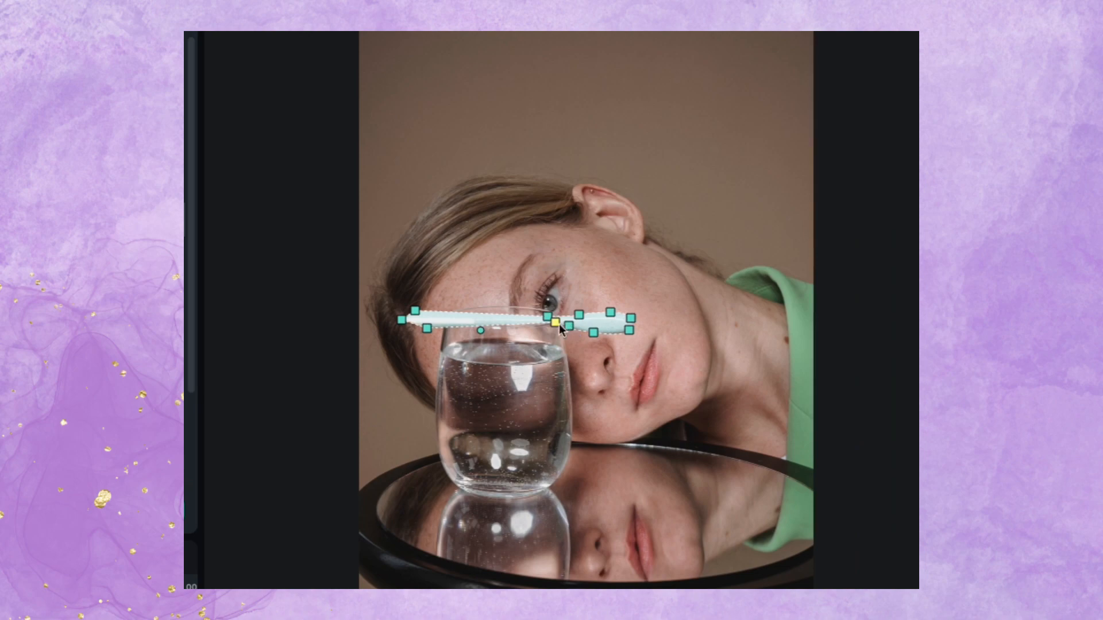
left_click(554, 329)
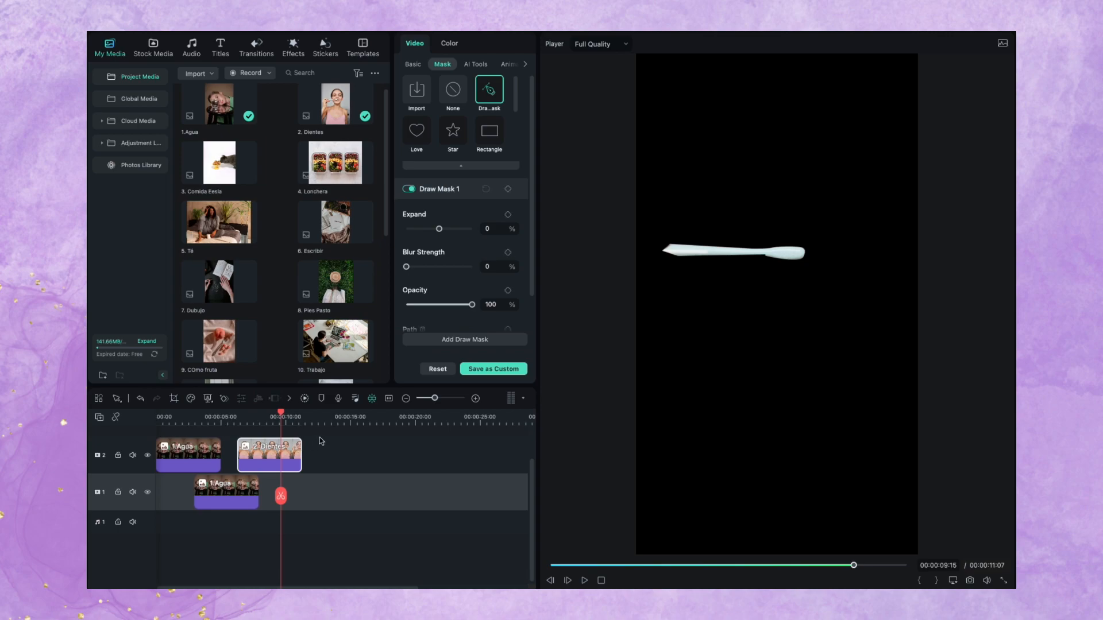
Paste a copy of the masked 2. Dientes clip on track 1 and reset its mask
left_click(305, 422)
key("super+v")
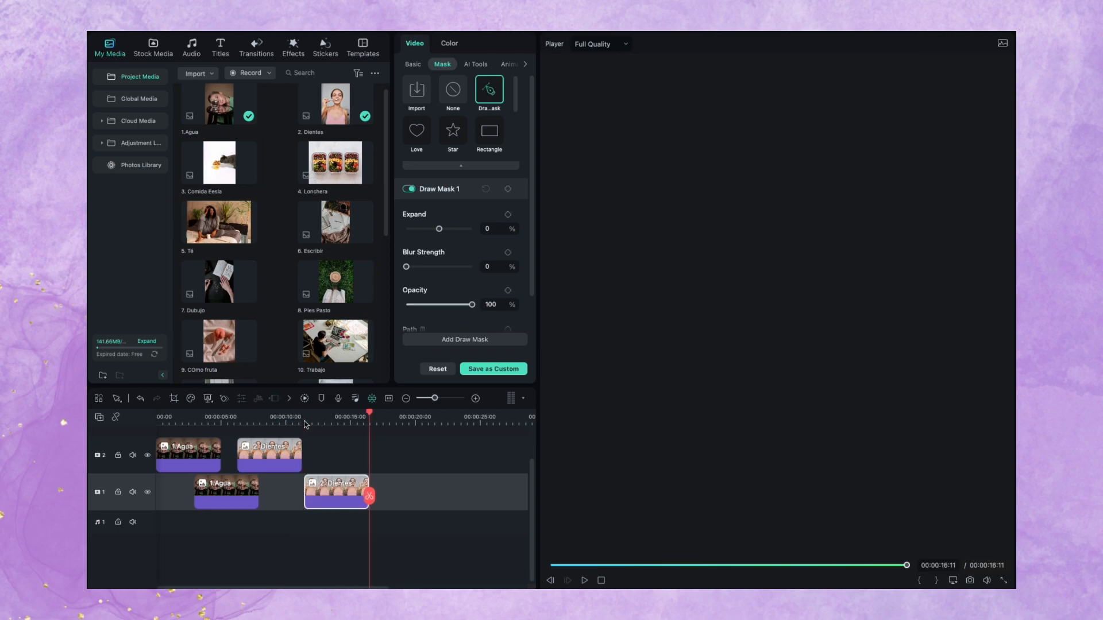
left_click(325, 421)
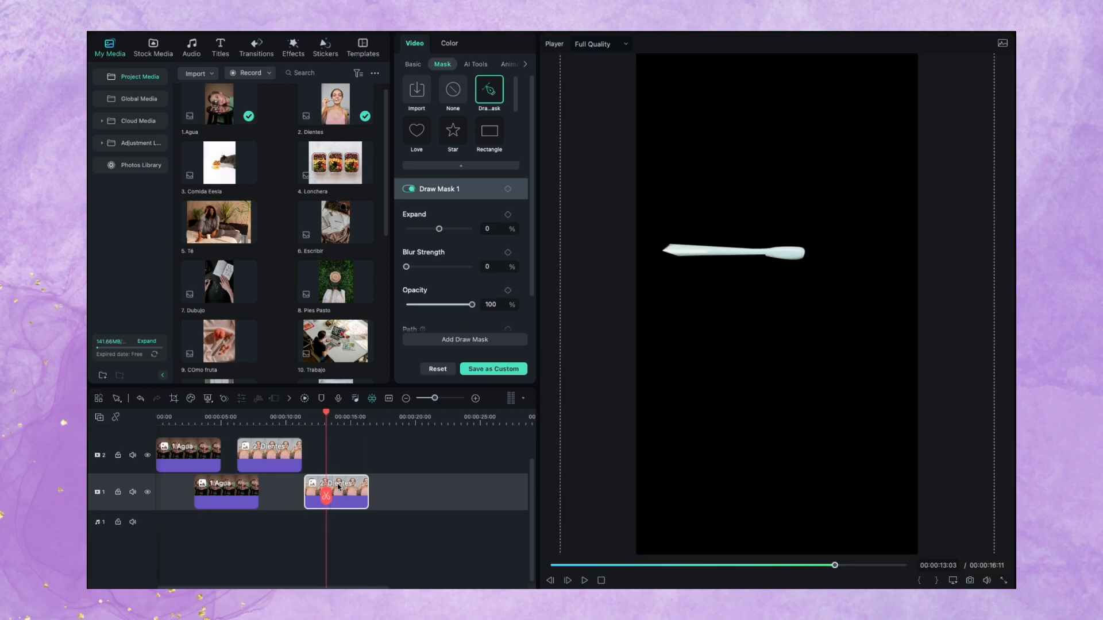
left_click(438, 370)
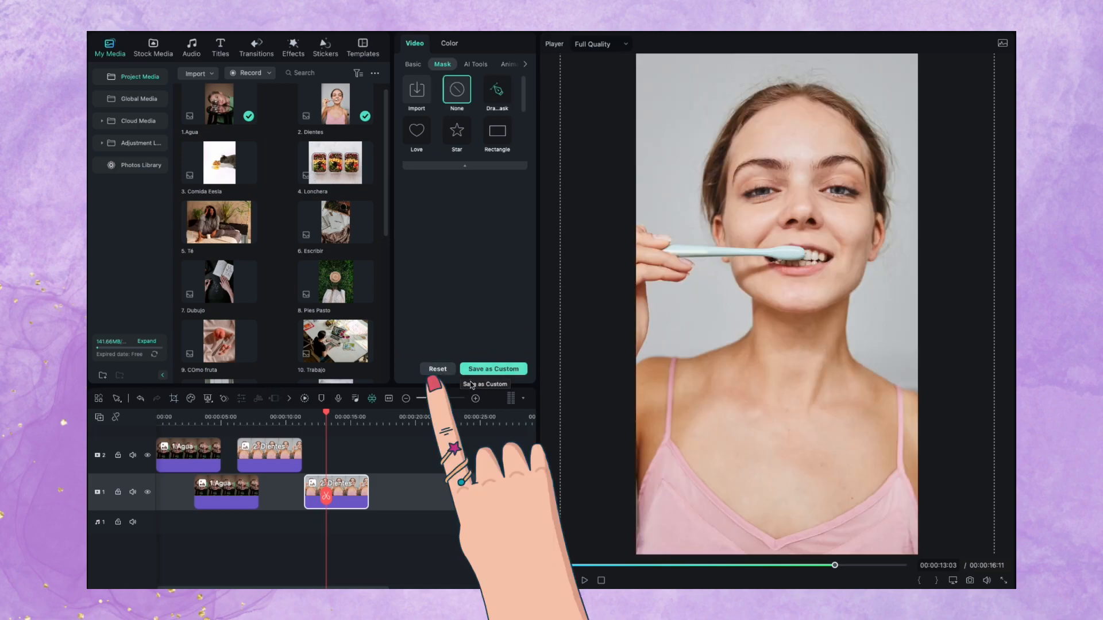
Move the unmasked 2. Dientes copy earlier on track 1 so it overlaps the masked toothbrush clip above
left_click_drag(334, 495, 300, 495)
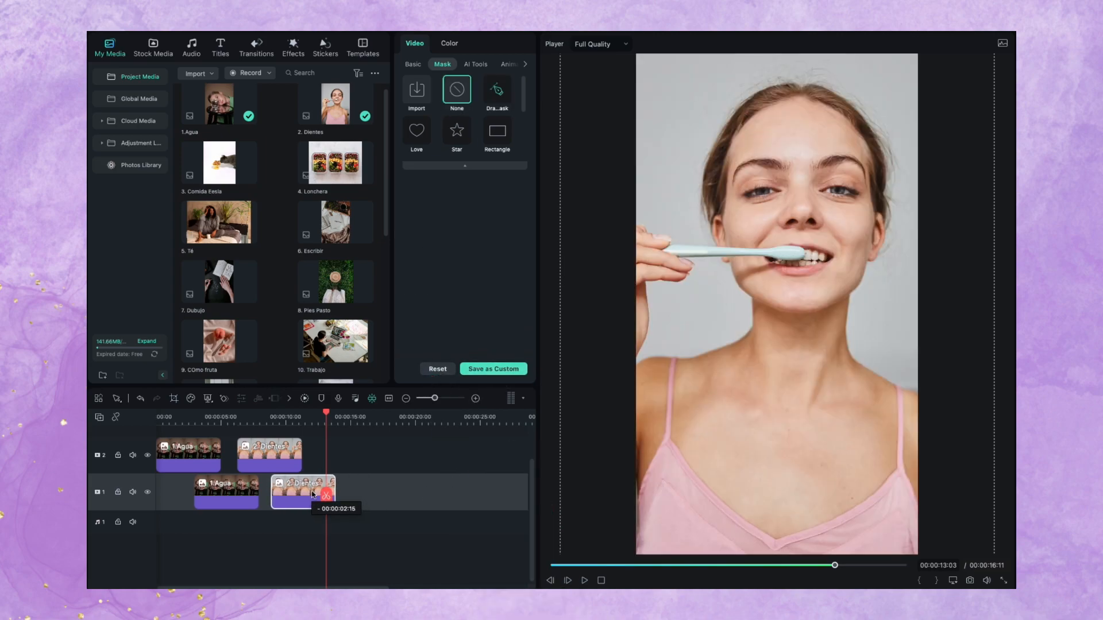
left_click(280, 417)
left_click(292, 454)
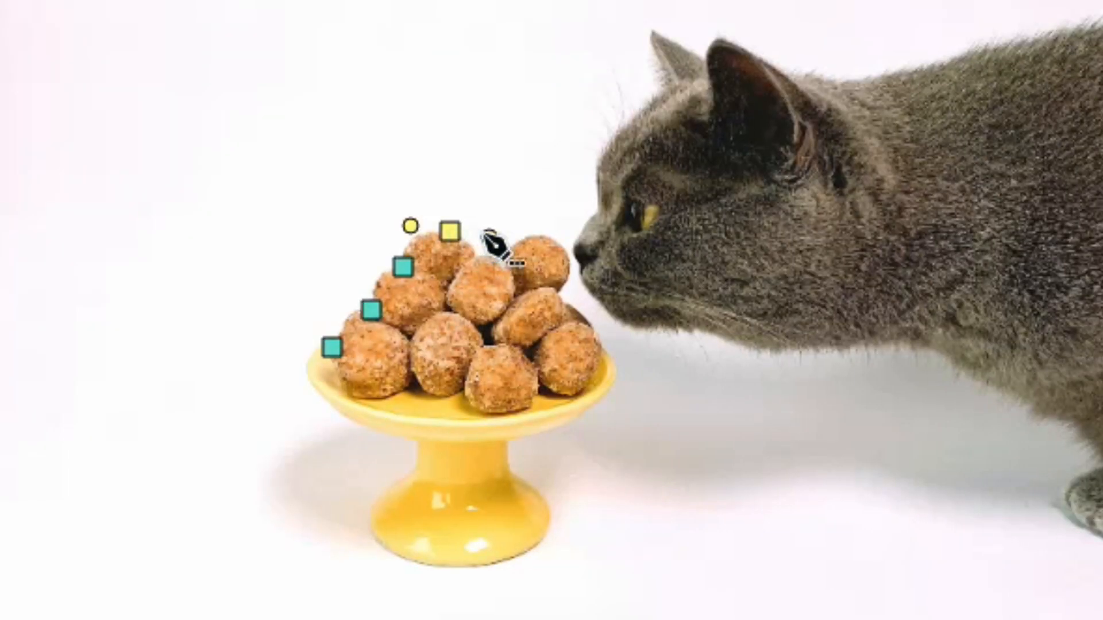
Trace the mask over the top of the food balls and down to the plate's edge beside the cat
left_click(476, 253)
left_click_drag(476, 253, 477, 257)
left_click(502, 259)
left_click_drag(554, 240, 541, 320)
left_click(559, 291)
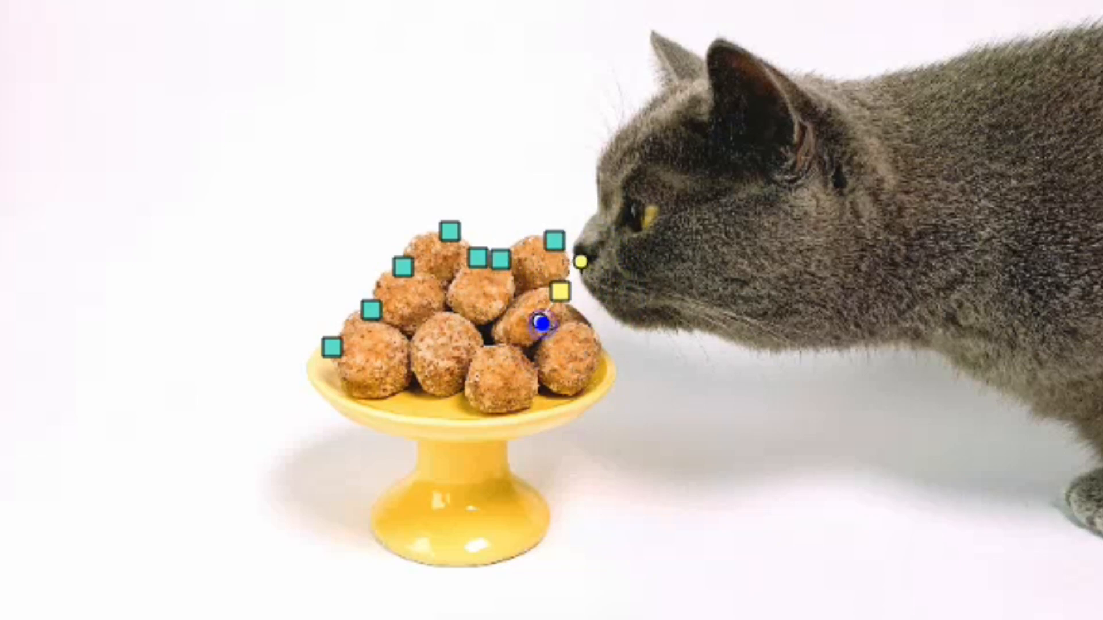
left_click(588, 325)
left_click(604, 356)
left_click(614, 374)
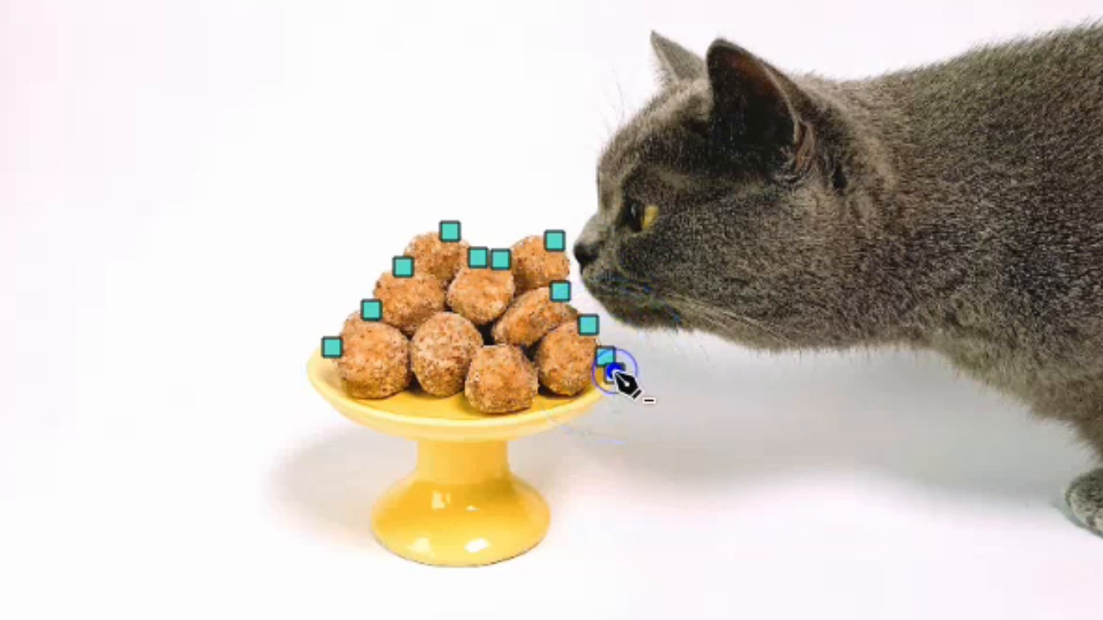
Curve the mask along the plate's underside to the pedestal, removing the misplaced point and adjusting the curve handle
left_click(503, 444, "alt")
left_click(504, 440, "alt")
left_click_drag(489, 439, 441, 439)
left_click(508, 481)
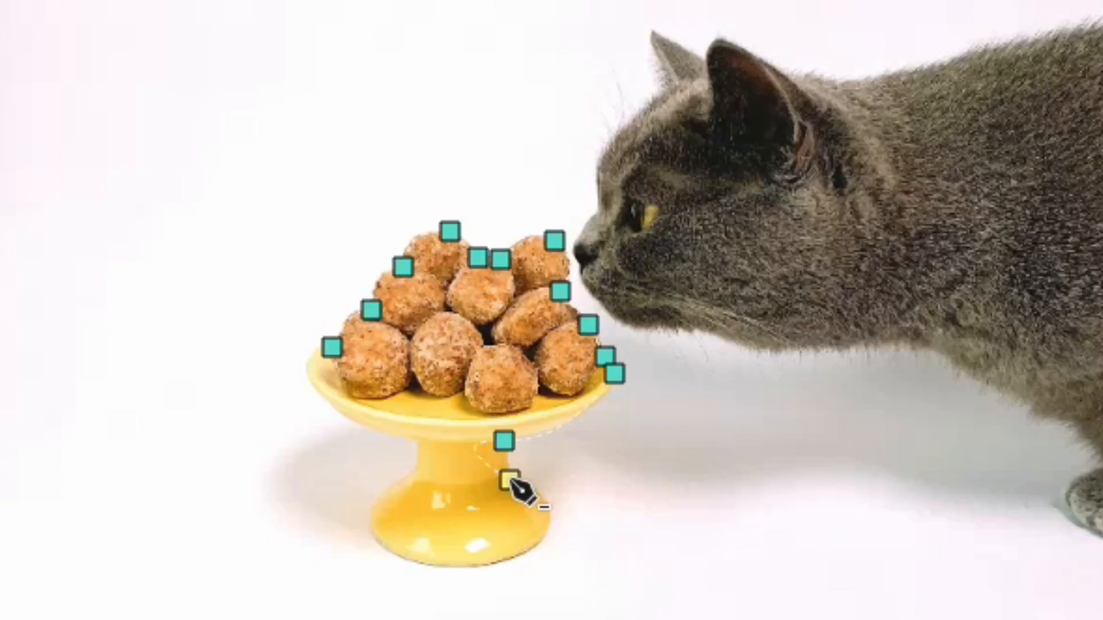
left_click(509, 482)
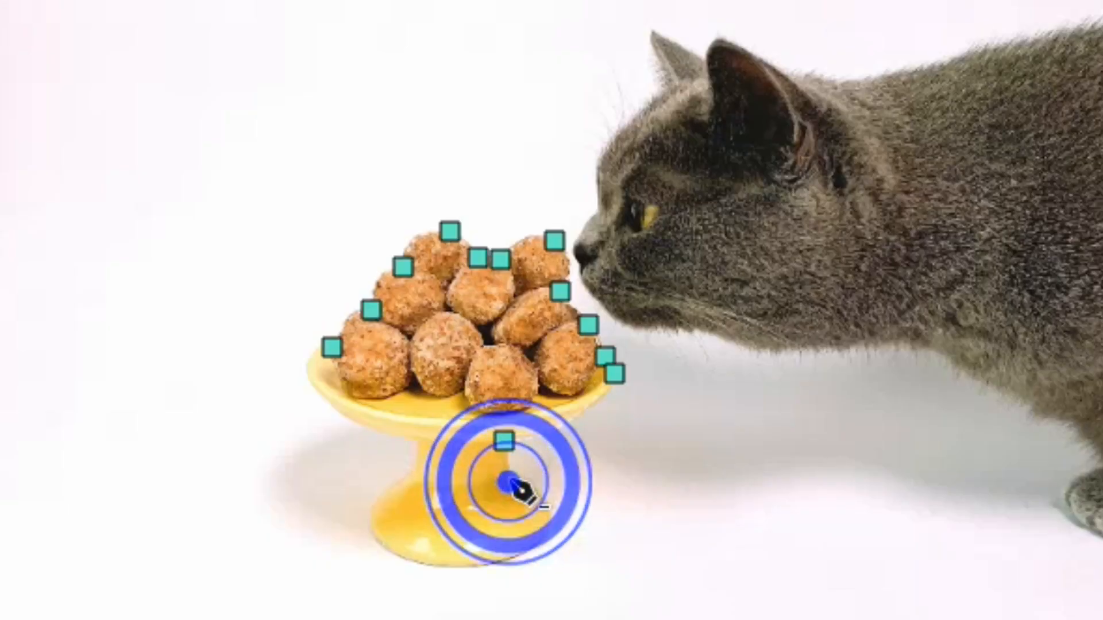
left_click(504, 441)
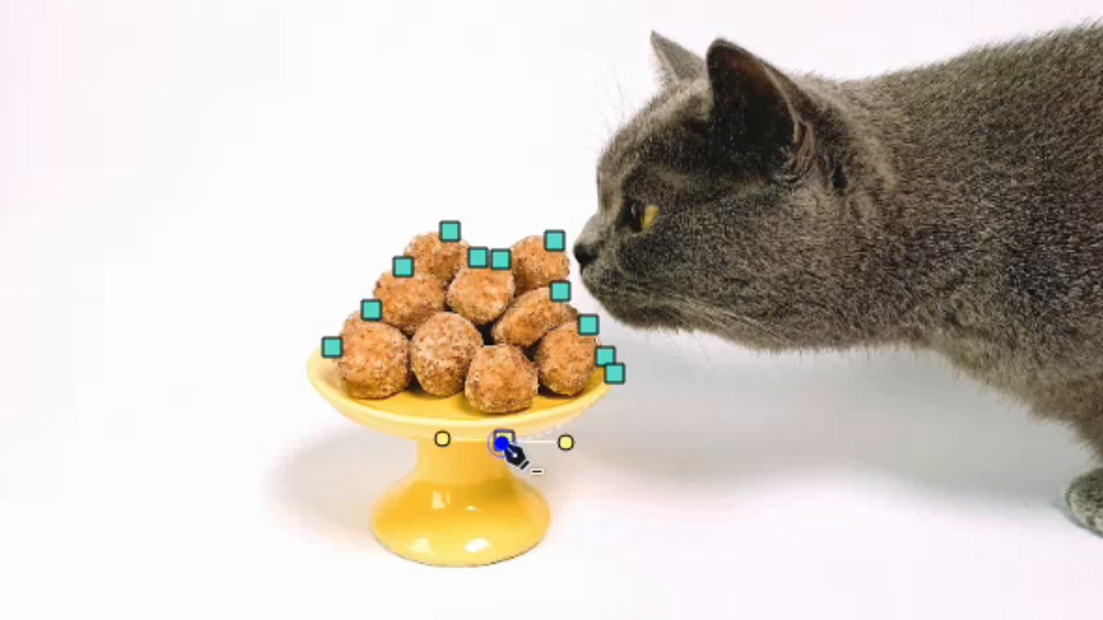
left_click(440, 440)
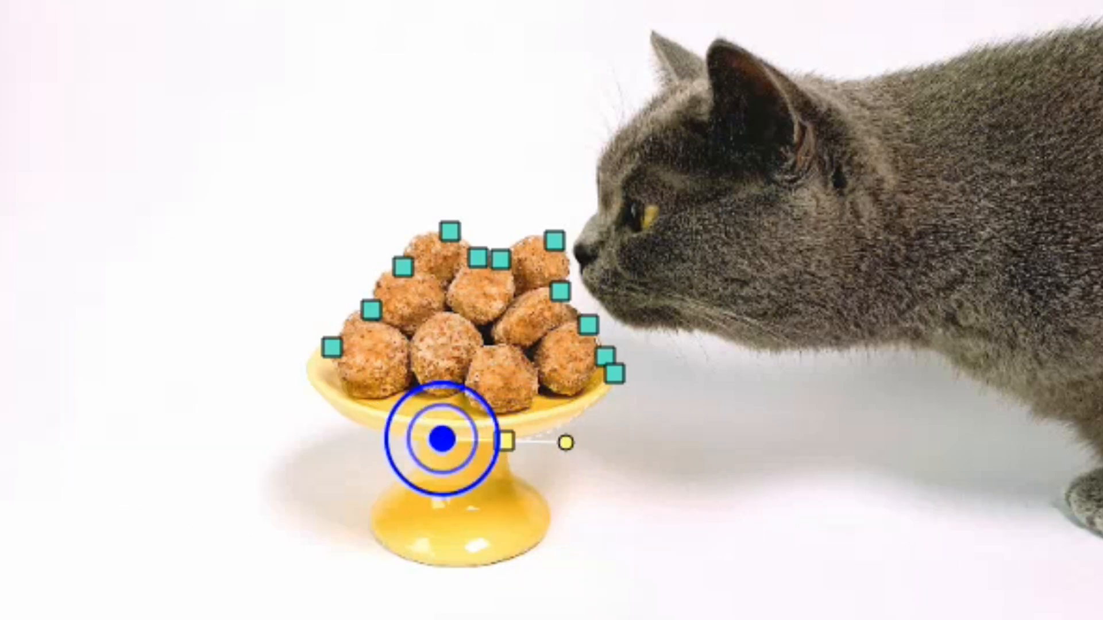
Trace the mask around the yellow pedestal's stem and base, then curve it up along the plate's far edge
left_click(510, 472)
left_click(545, 500)
left_click(472, 565)
left_click_drag(371, 510, 396, 438)
left_click(410, 475)
left_click_drag(312, 368, 291, 310)
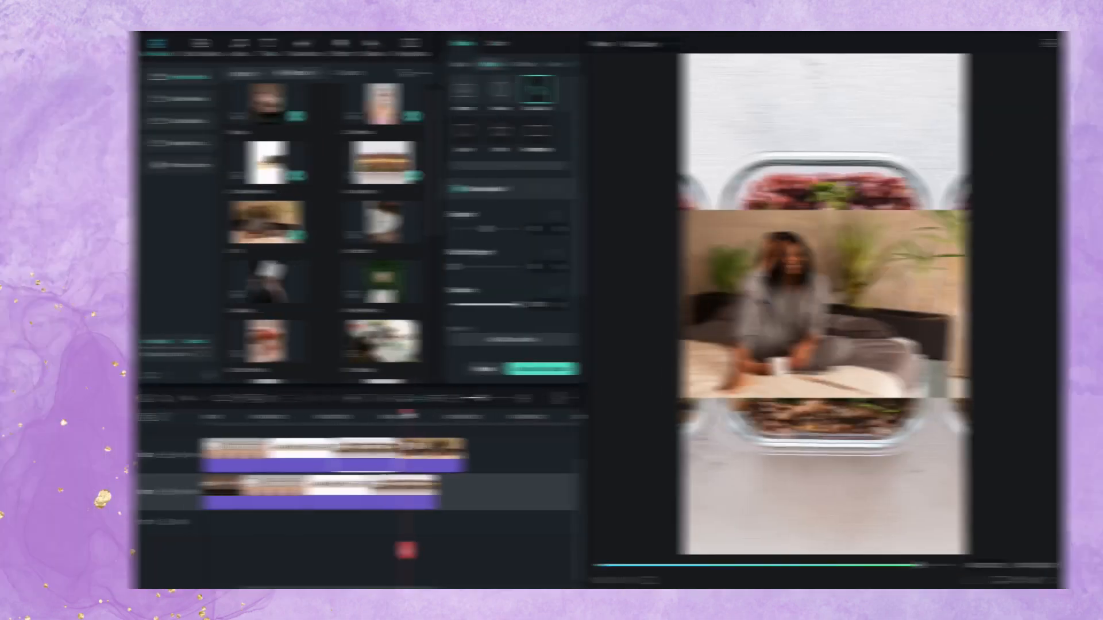
Enlarge the 5. Té clip to 196% and shift it sideways so the seated woman sits within the vertical frame
left_click_drag(353, 418, 395, 419)
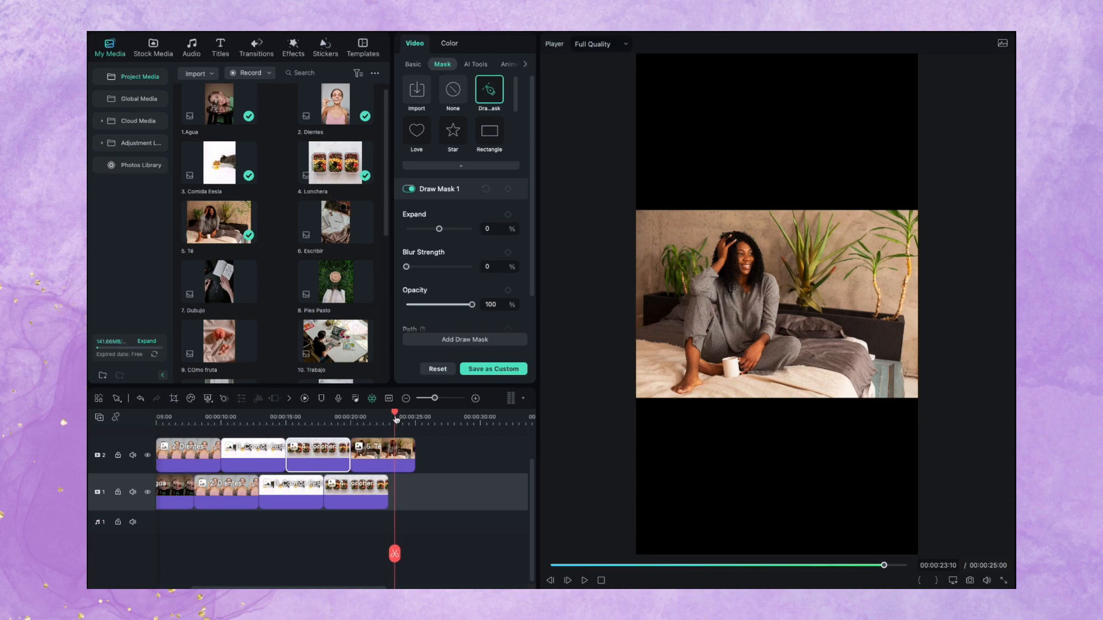
left_click(409, 454)
left_click(413, 63)
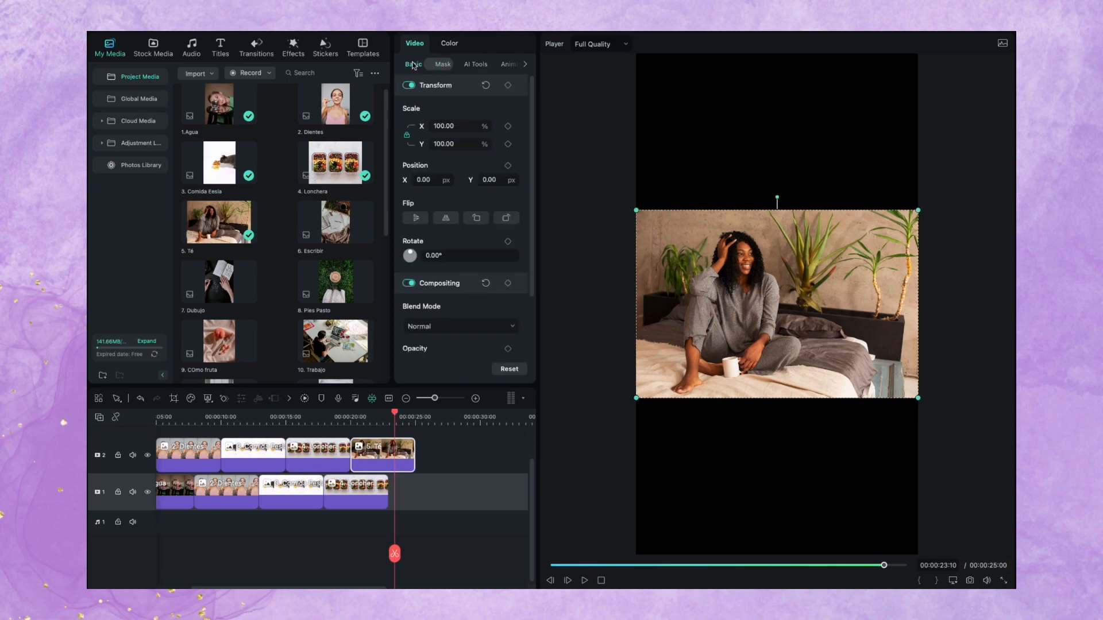
left_click_drag(460, 144, 554, 143)
left_click_drag(704, 243, 810, 245)
Mark the seated woman with the Smart Cutout brush and reduce the brush size to 5.0
mouse_move(396, 213)
left_mouse_down()
mouse_move(368, 270)
mouse_move(353, 382)
mouse_move(416, 221)
mouse_move(411, 244)
left_mouse_up()
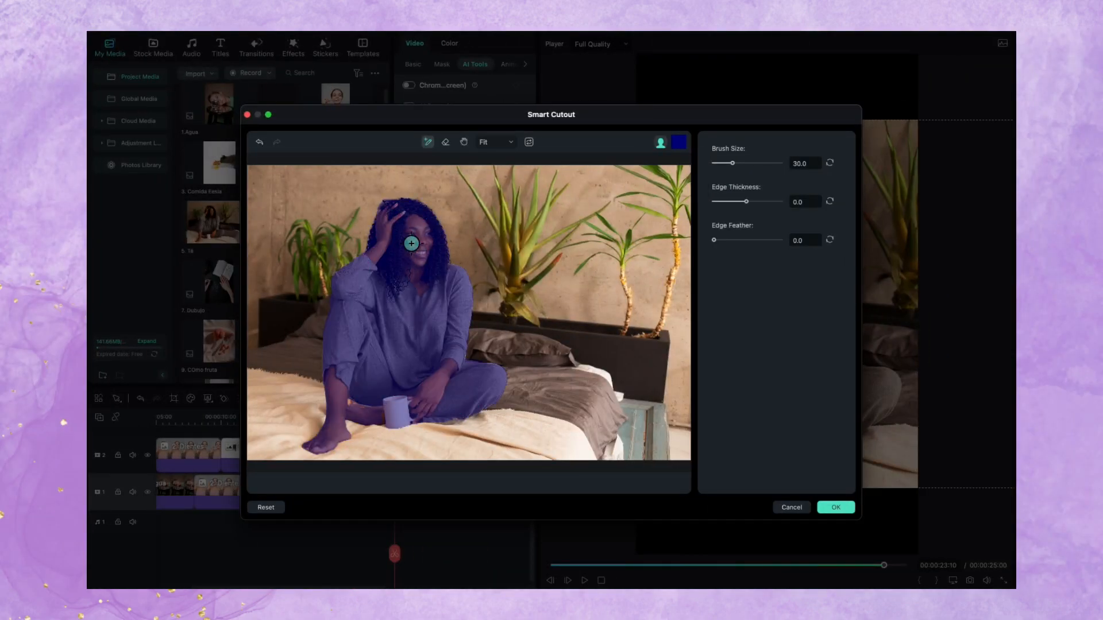
left_click_drag(733, 163, 716, 163)
key("e")
key("b")
Change the Smart Cutout overlay colour to green and increase the edge feather of the woman's cutout
left_click(679, 142)
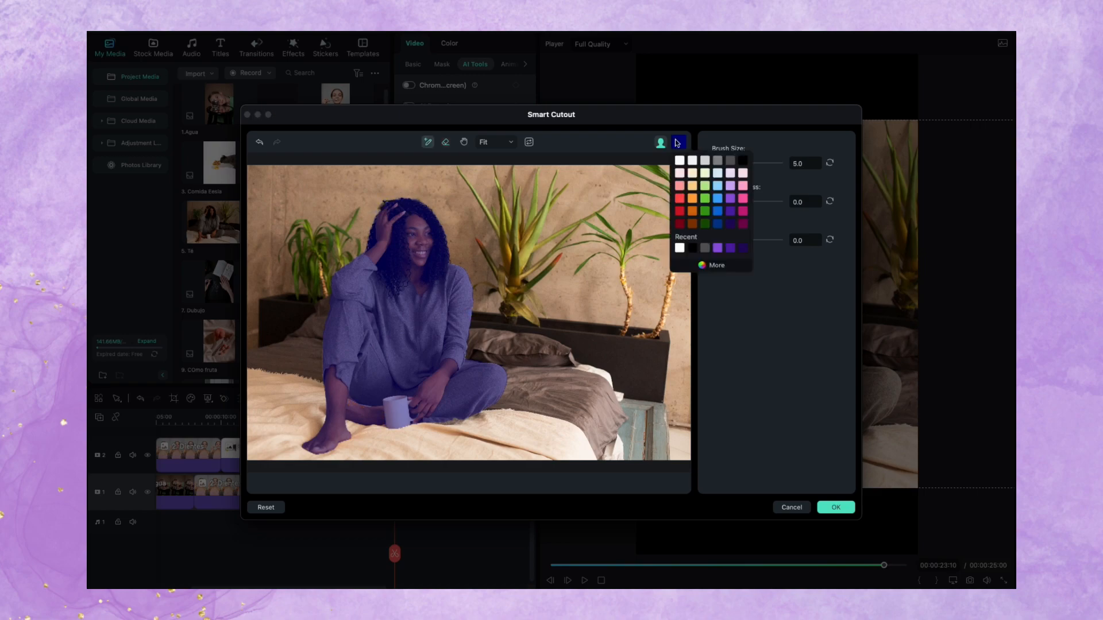
left_click(743, 199)
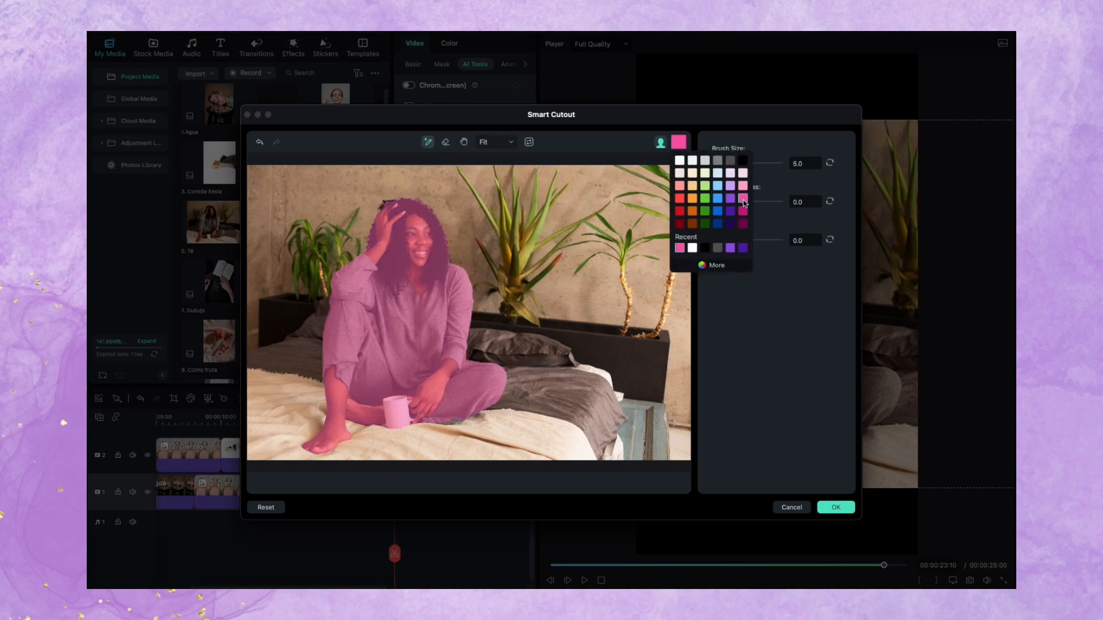
left_click(693, 199)
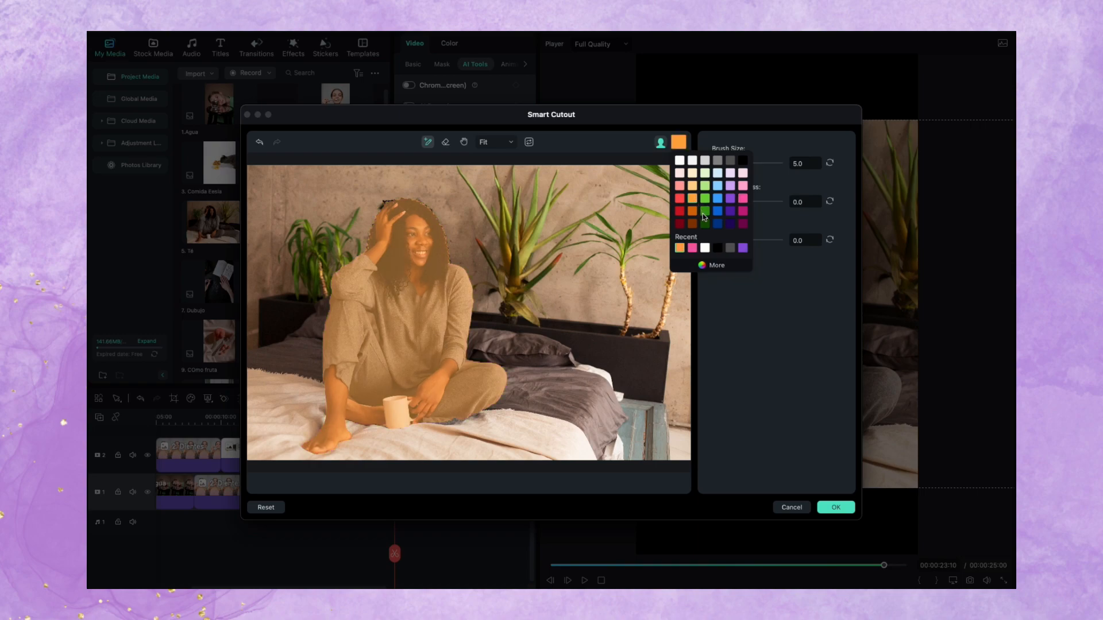
left_click(705, 213)
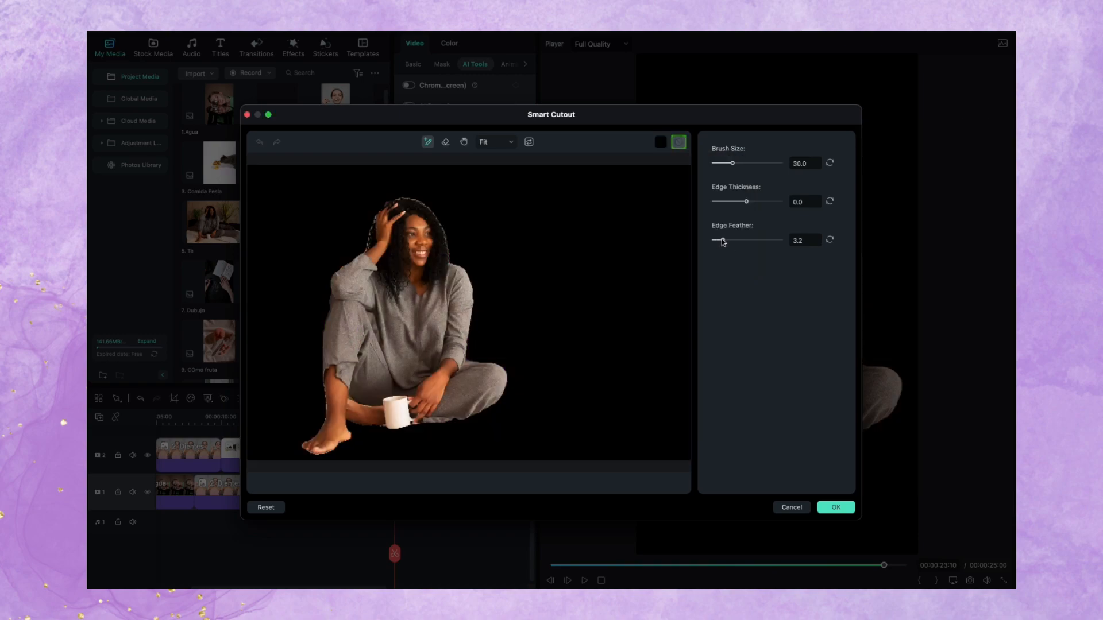
left_click_drag(731, 241, 737, 242)
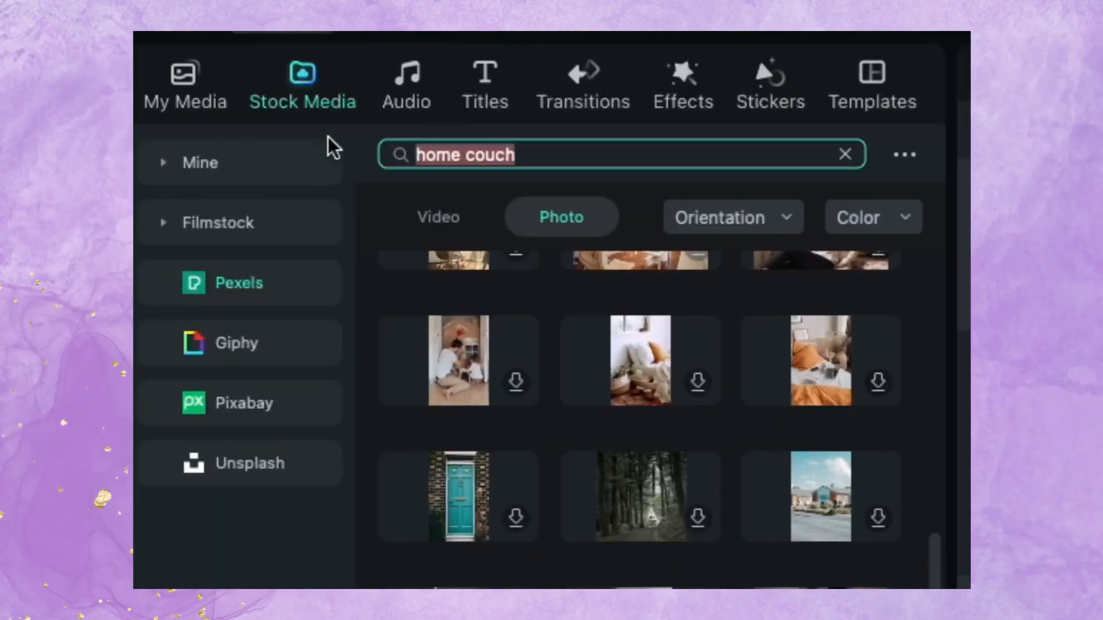
Search the Pexels stock photos for "bed" and for "carpet"
type("bed")
key("Return")
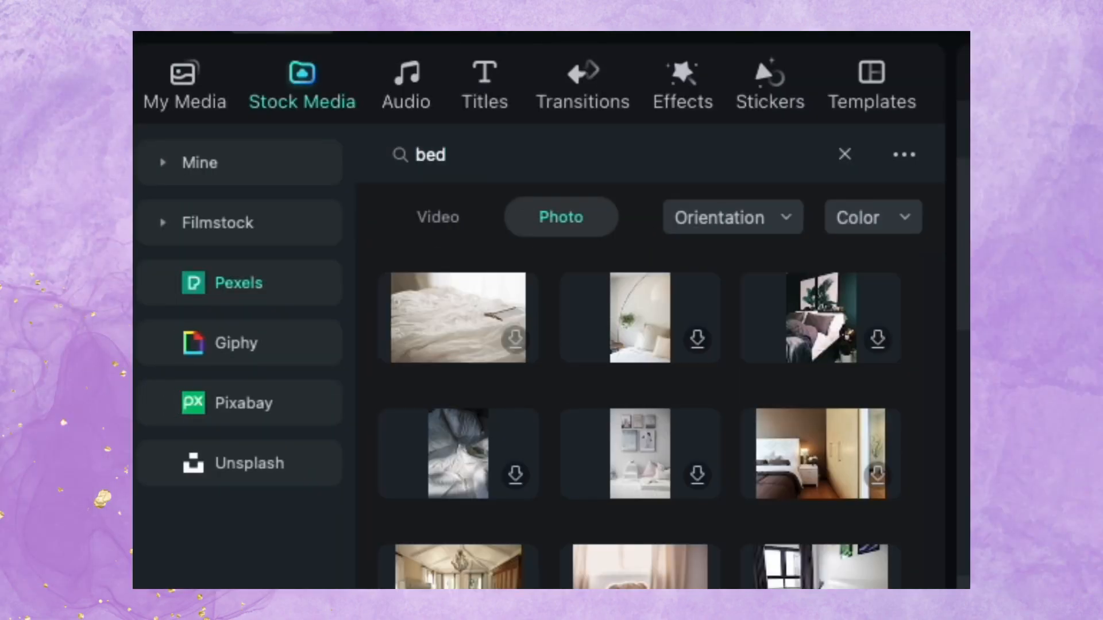
key("BackSpace")
key("BackSpace")
key("BackSpace")
type("carpet")
key("Return")
Search the Pexels stock photos for "bedroom minimalist"
key("BackSpace")
key("BackSpace")
key("BackSpace")
key("BackSpace")
key("BackSpace")
key("BackSpace")
type("bedroom mi")
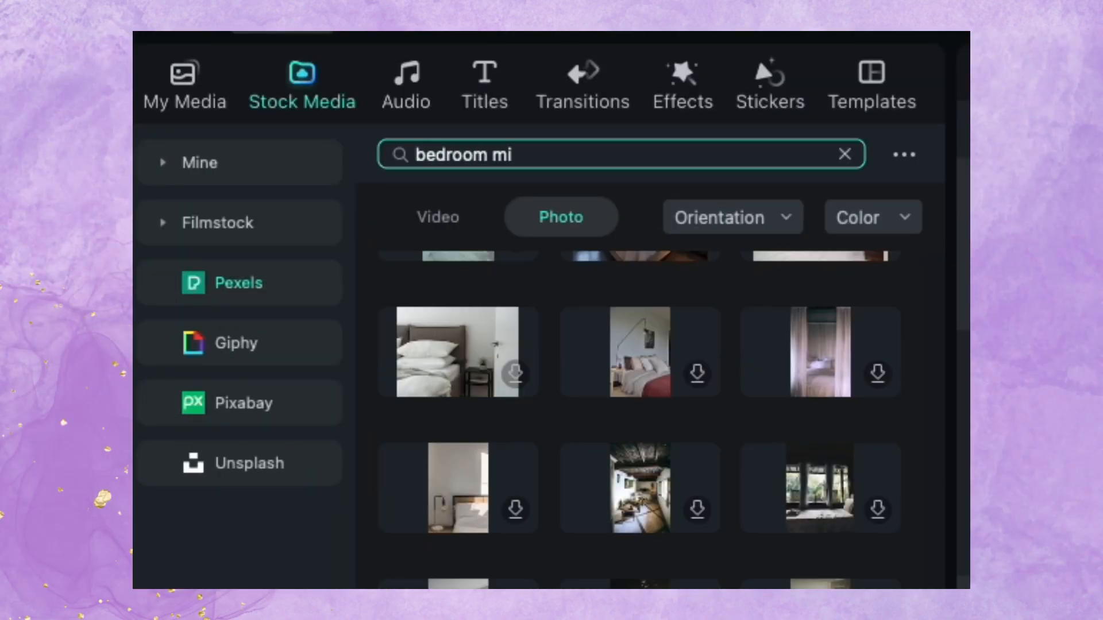
type("nimalist")
key("Return")
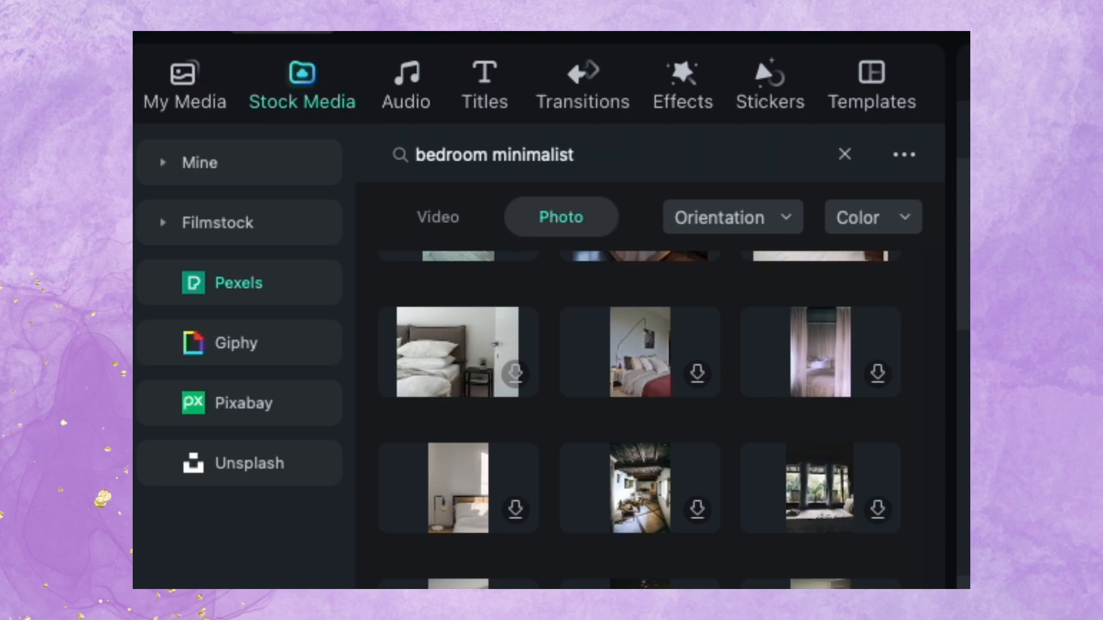
Enlarge the Black Laptop bedroom background to fill the frame and move the woman's cutout lower over the bed
left_click_drag(287, 416, 379, 418)
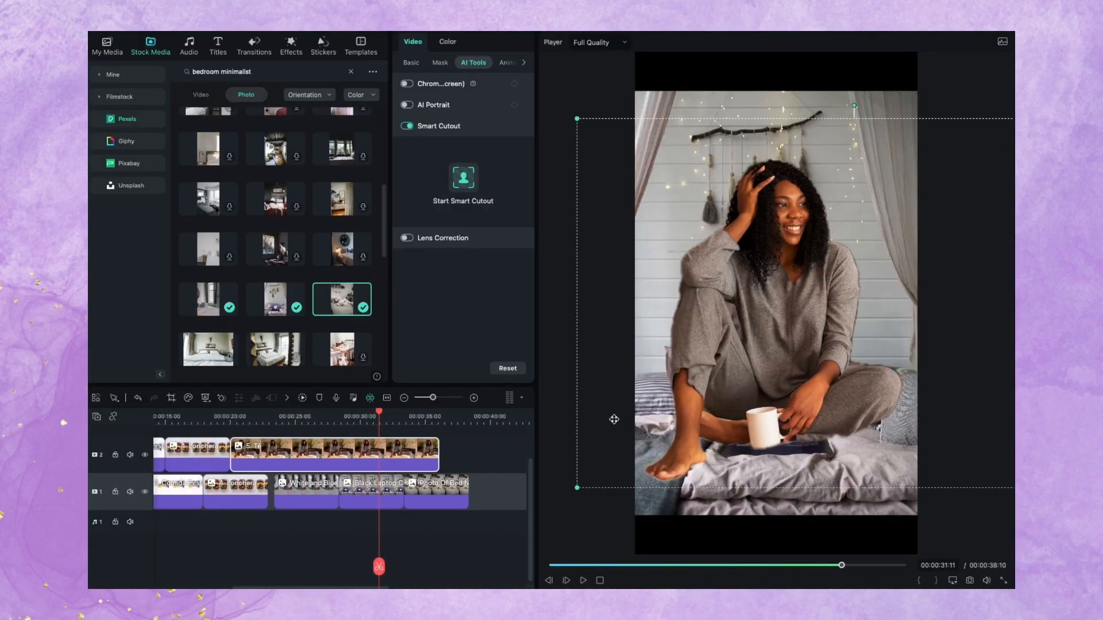
left_click(673, 502)
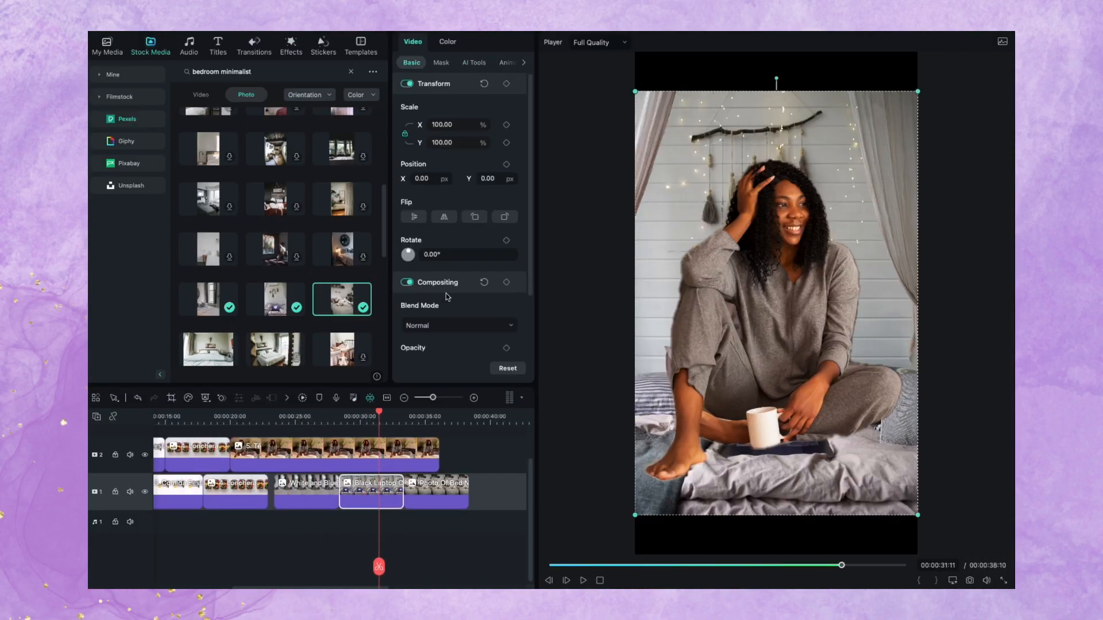
left_click_drag(447, 141, 455, 140)
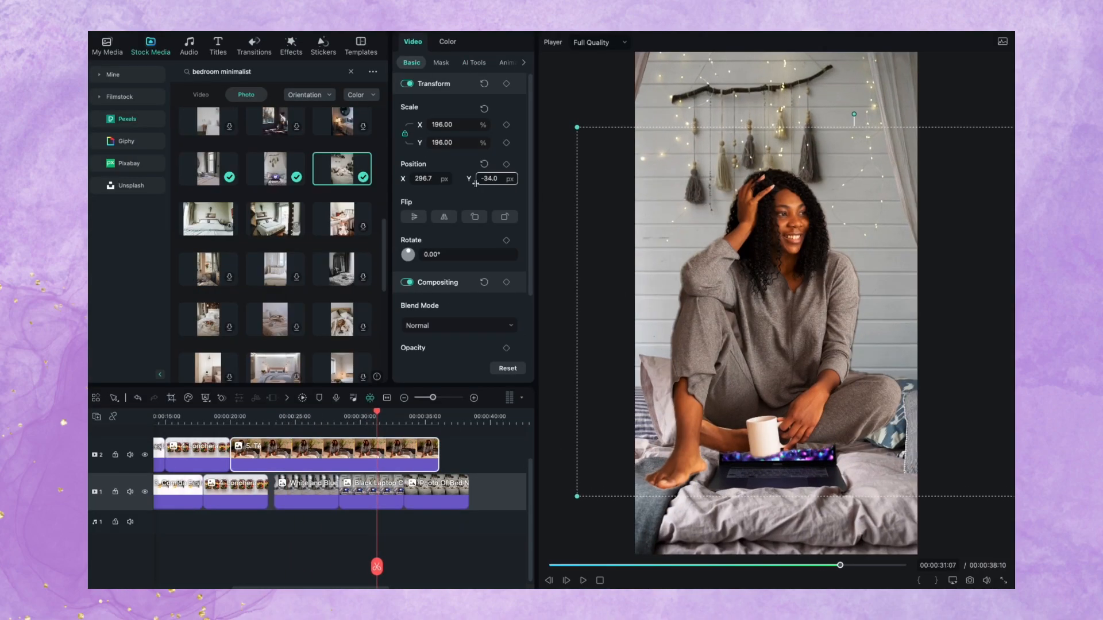
left_click_drag(768, 259, 850, 194)
left_click_drag(613, 113, 649, 143)
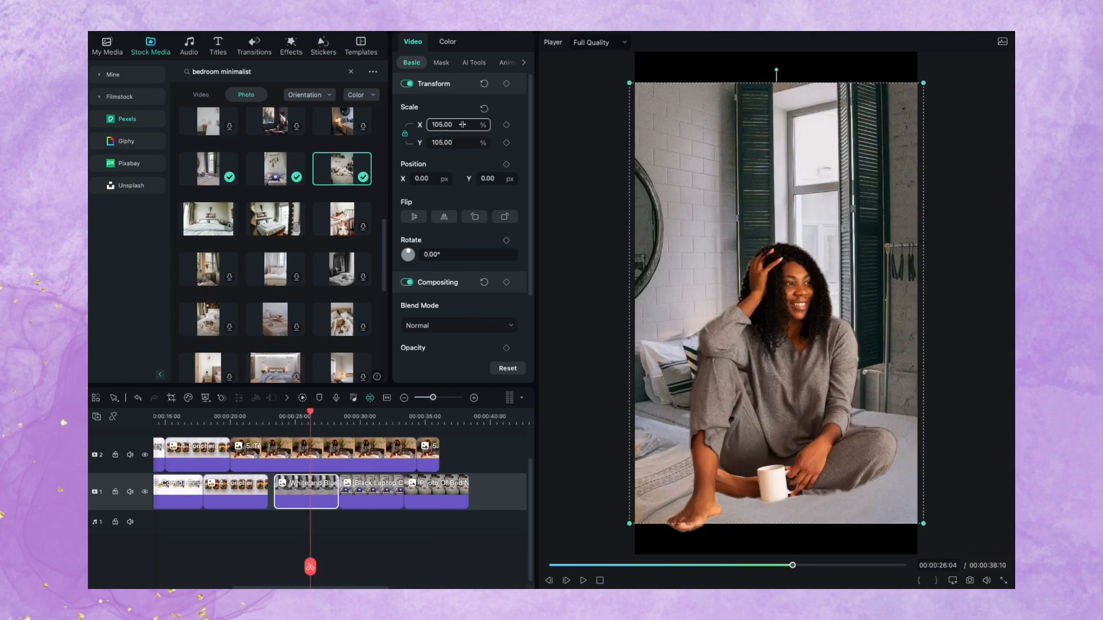
Compare the woman's cutout against the different bedroom backgrounds along the timeline
left_click(360, 408)
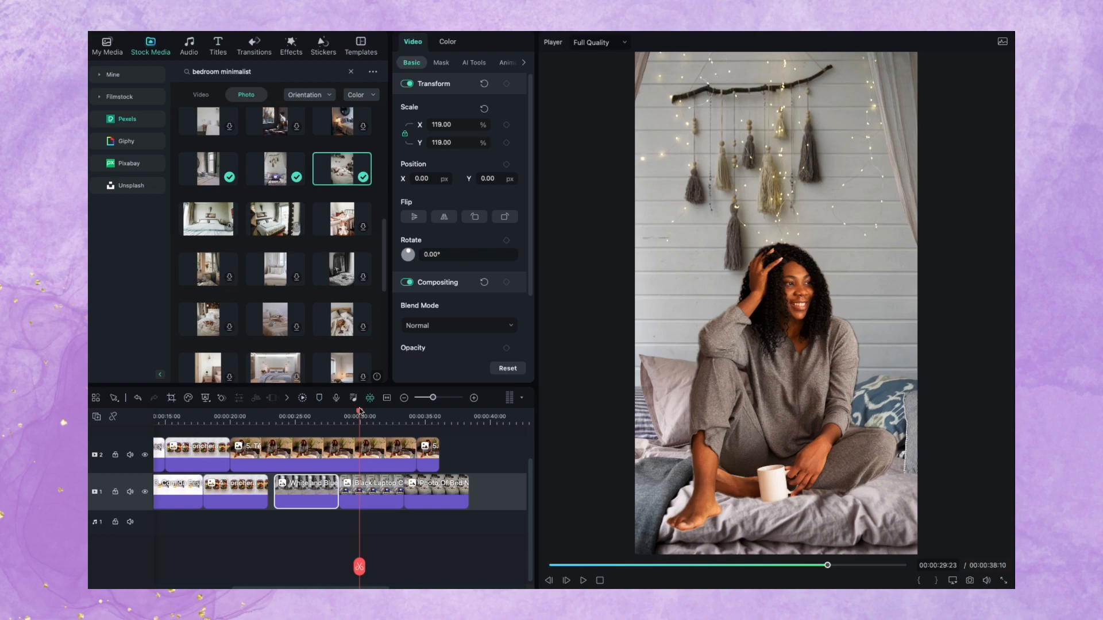
left_click(318, 422)
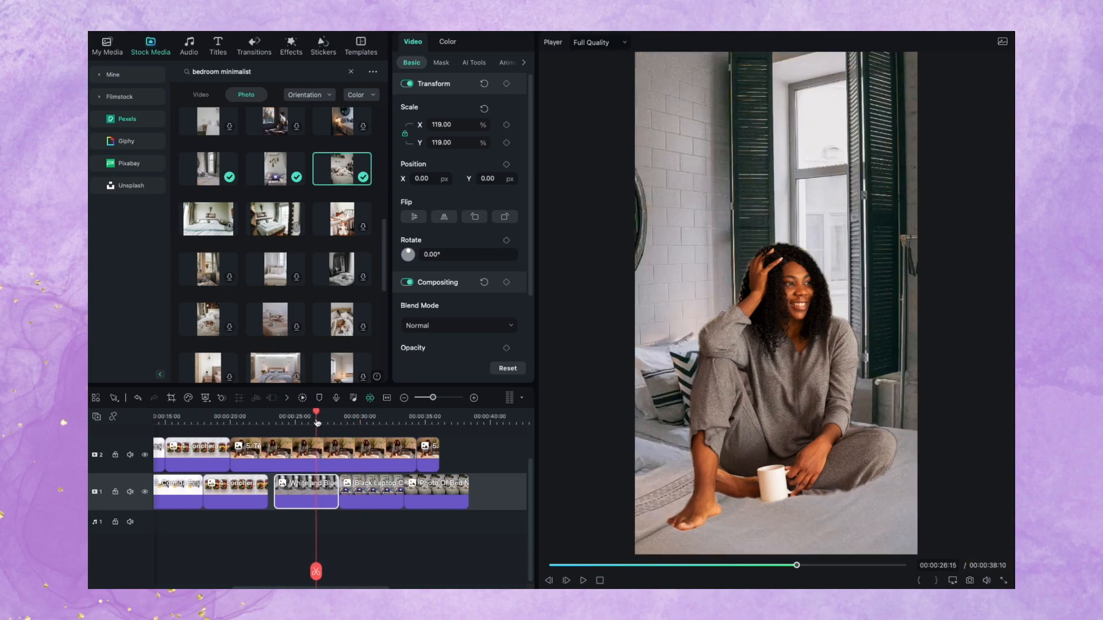
left_click(374, 425)
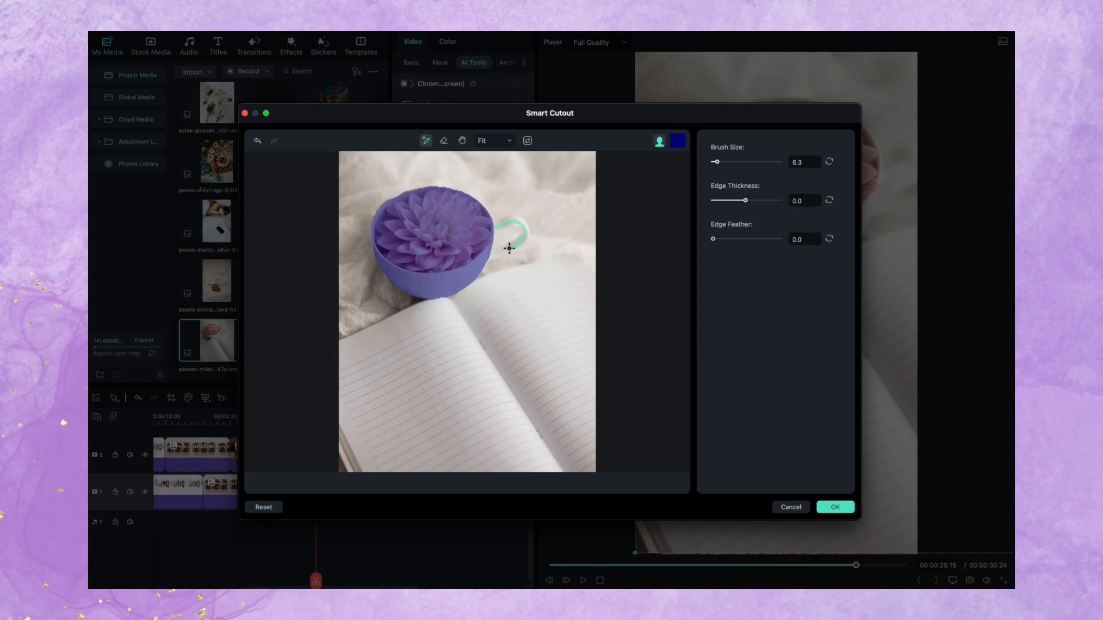
Add the cup's handle to the Smart Cutout selection, erase the gap inside it and repaint the handle's edge
left_click_drag(490, 257, 519, 235)
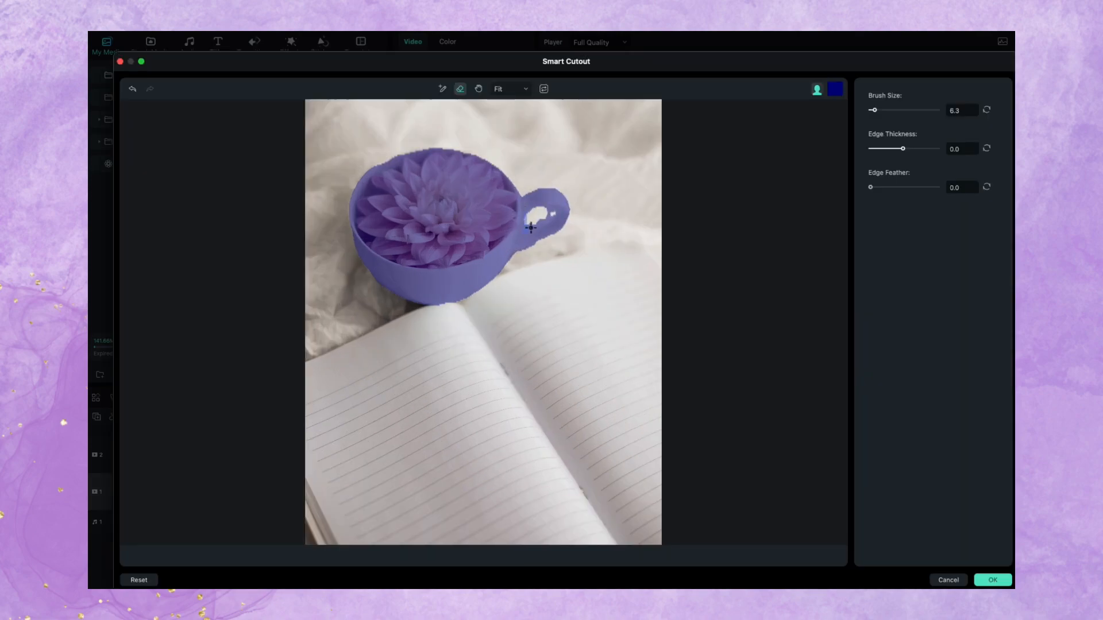
left_click_drag(549, 213, 524, 211)
left_click(442, 88)
mouse_move(521, 210)
left_mouse_down()
mouse_move(513, 318)
mouse_move(502, 271)
mouse_move(526, 266)
left_mouse_up()
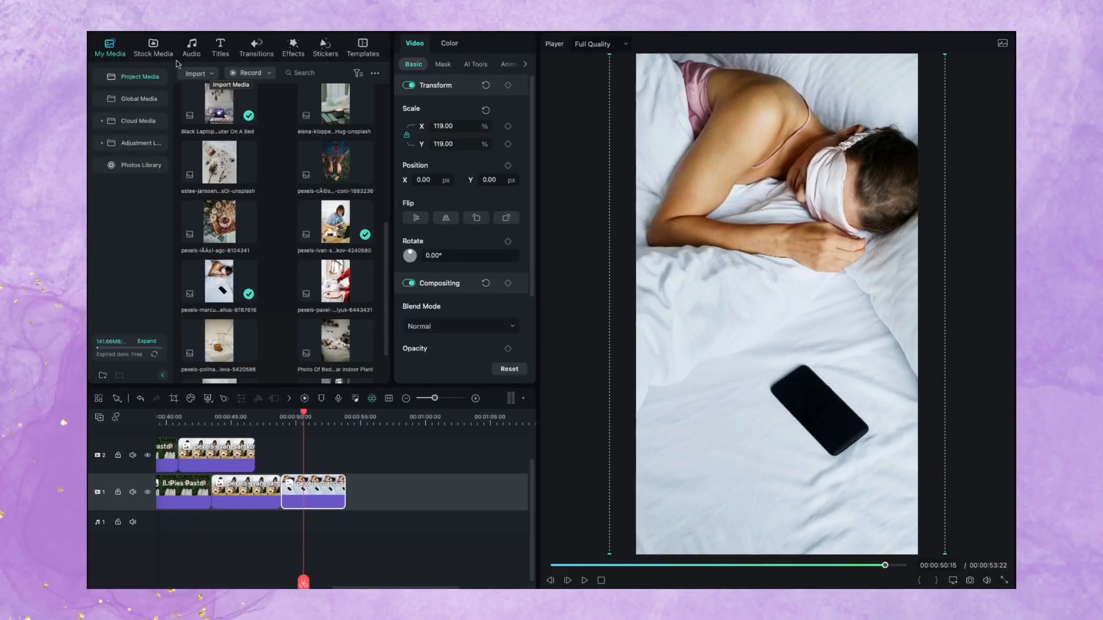
Browse the stock photos for "book" and place the brown book on the wooden table on track 2
left_click(156, 52)
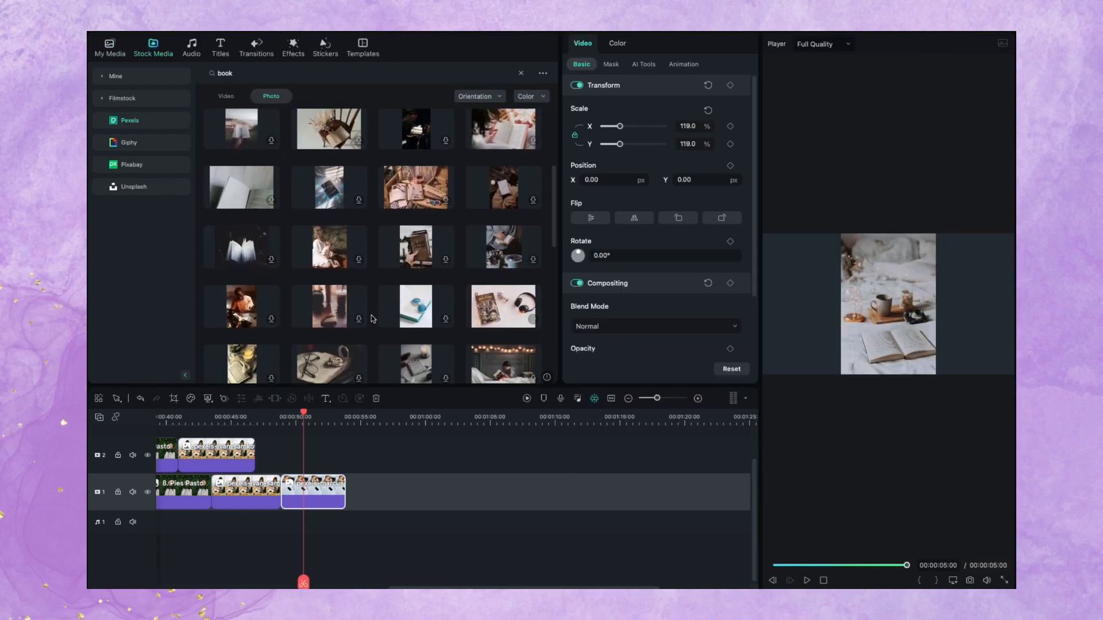
scroll(372, 318, "down", 2)
scroll(372, 319, "down", 10)
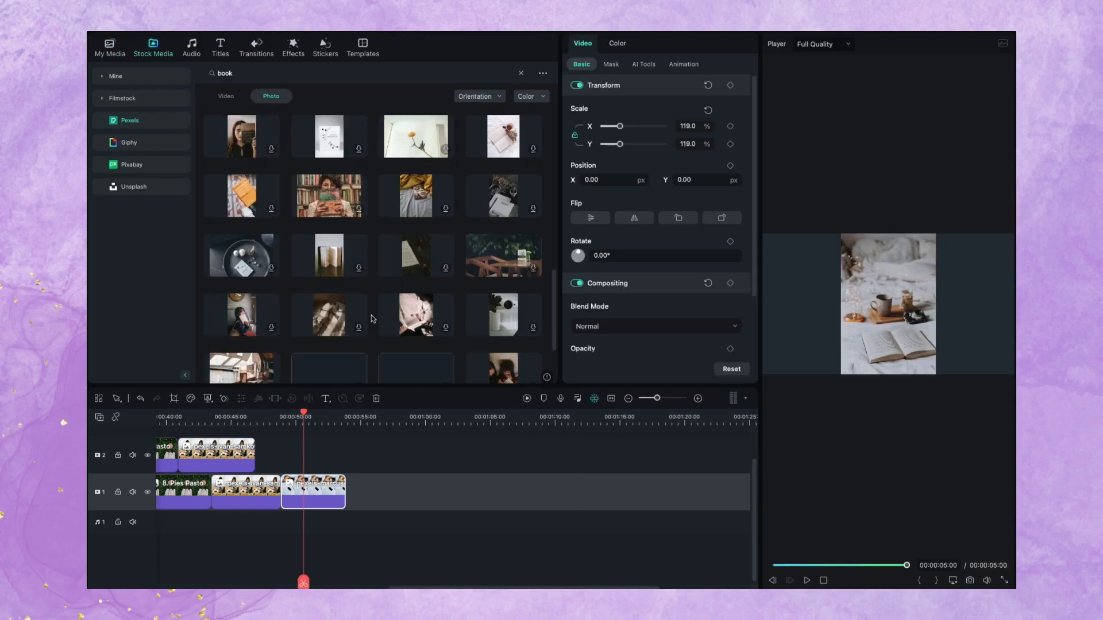
scroll(351, 353, "down", 10)
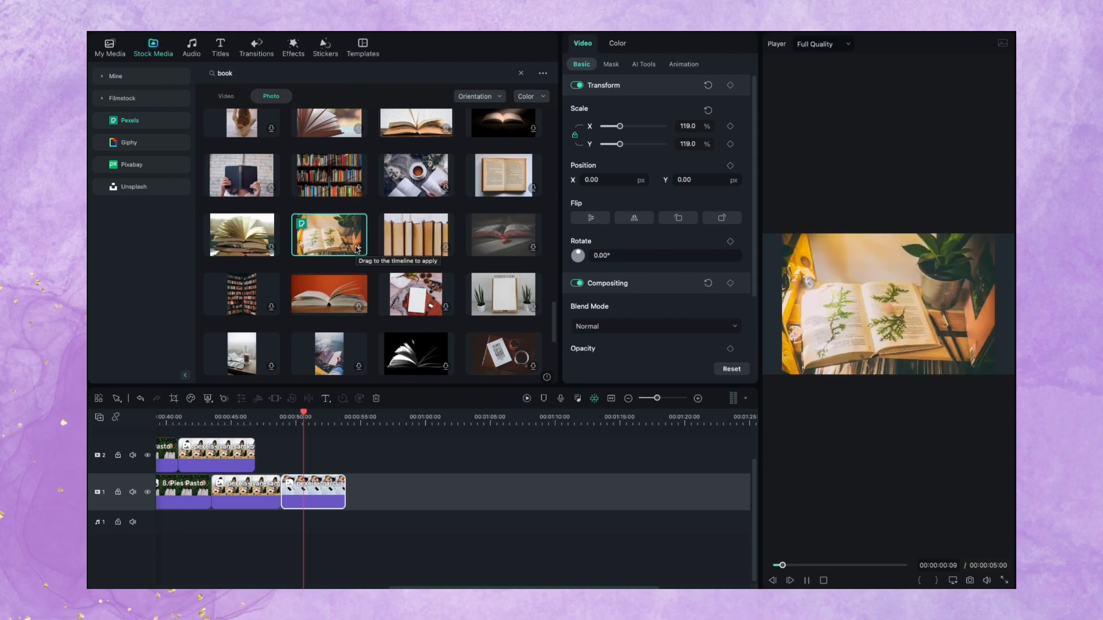
scroll(386, 288, "down", 8)
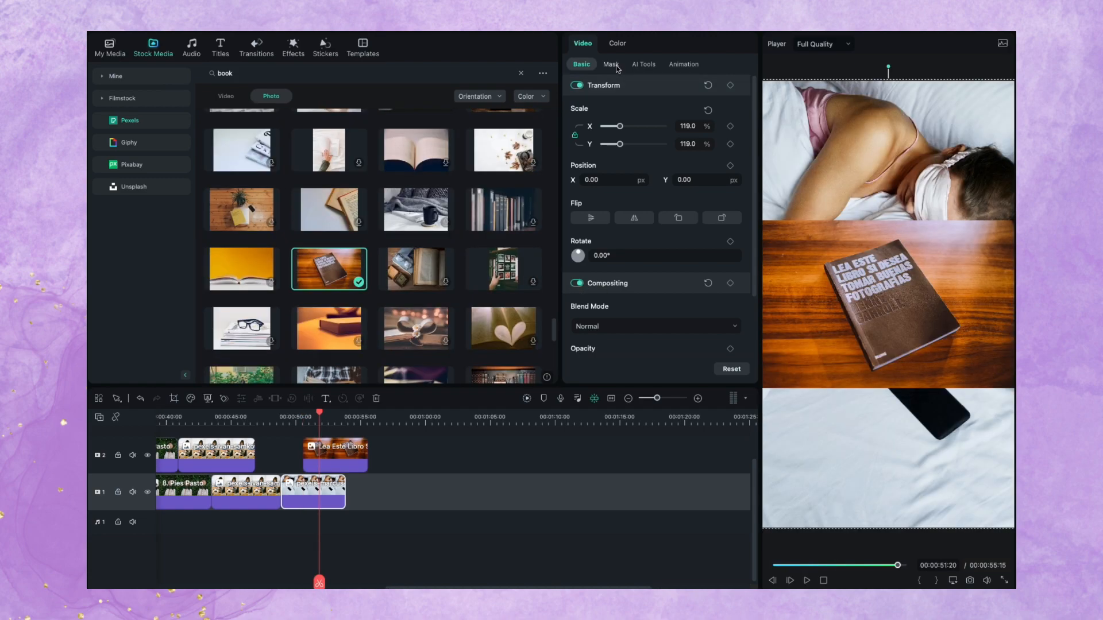
Draw a mask around the four corners of the brown book and close it
left_click(614, 65)
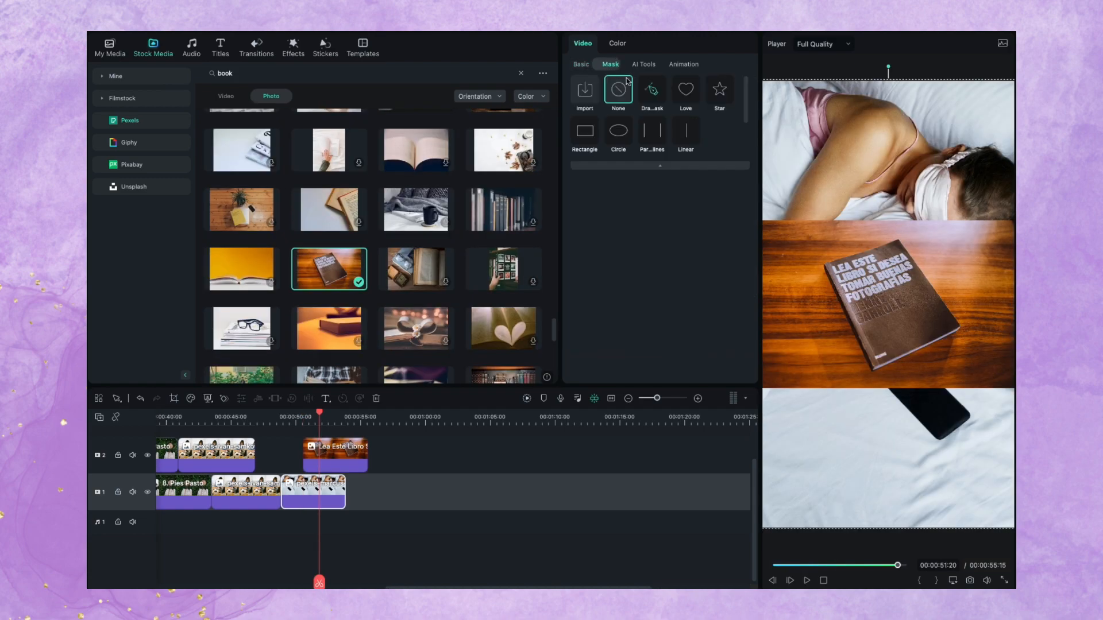
left_click(670, 89)
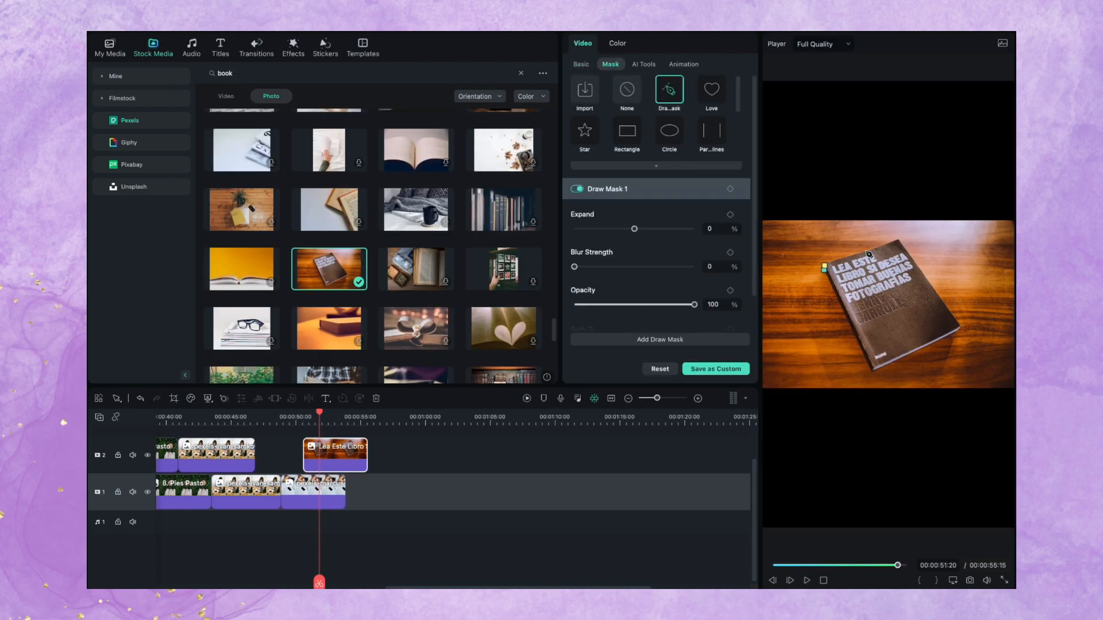
left_click(875, 372)
left_click(825, 269)
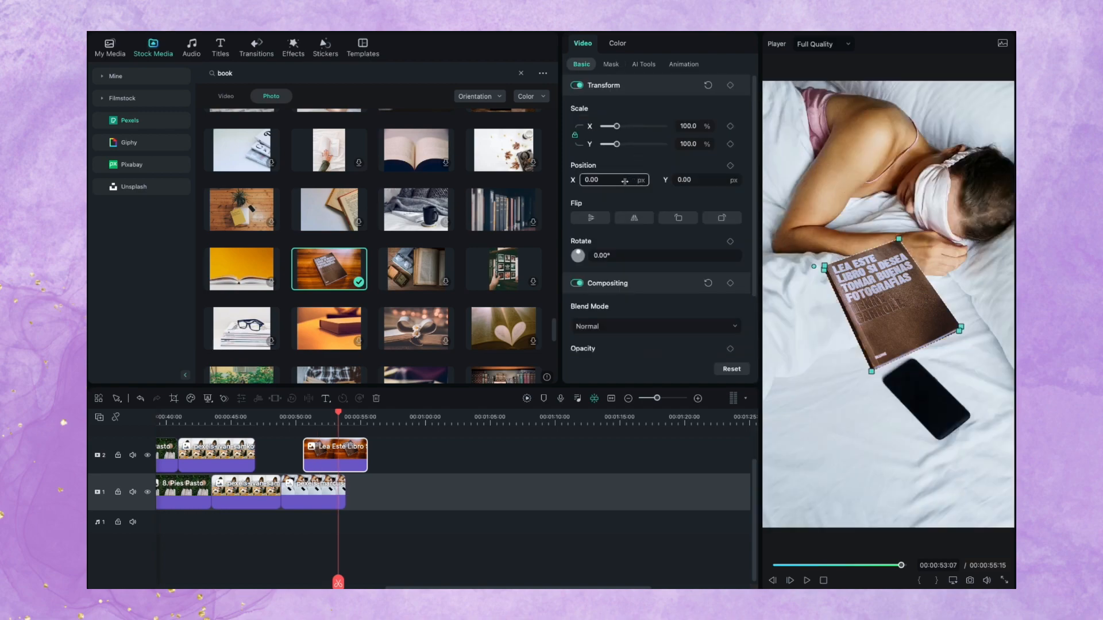
Move the masked book down over the phone, setting its position to X 80 and Y -409
left_click(689, 180)
type("15")
key("Return")
left_click_drag(710, 182, 639, 181)
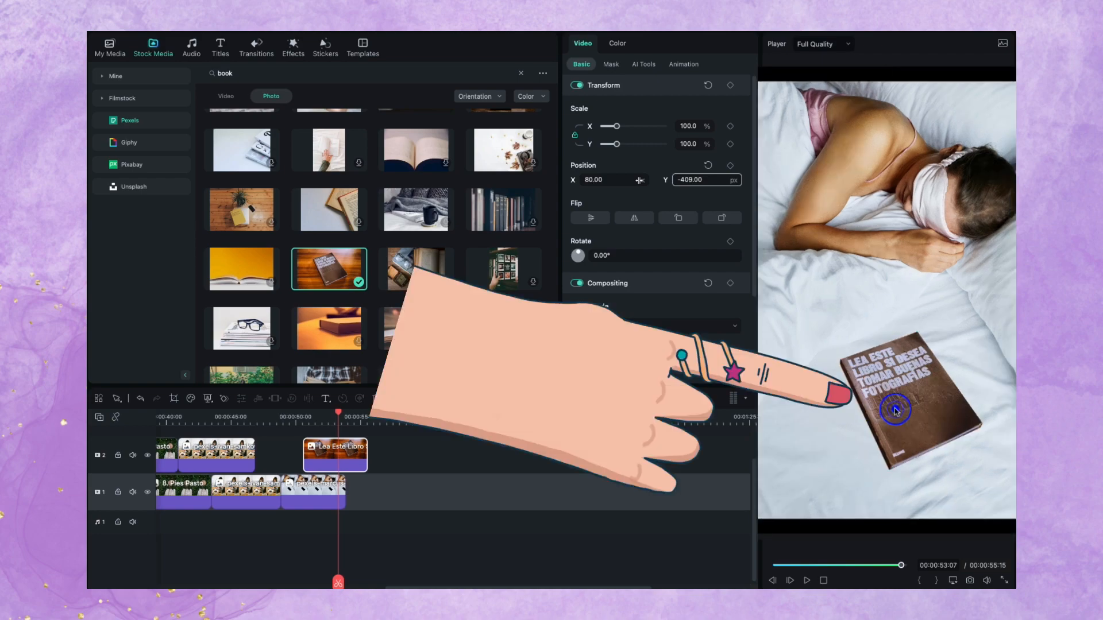
mouse_move(897, 405)
left_mouse_down()
mouse_move(884, 364)
mouse_move(899, 427)
mouse_move(896, 408)
left_mouse_up()
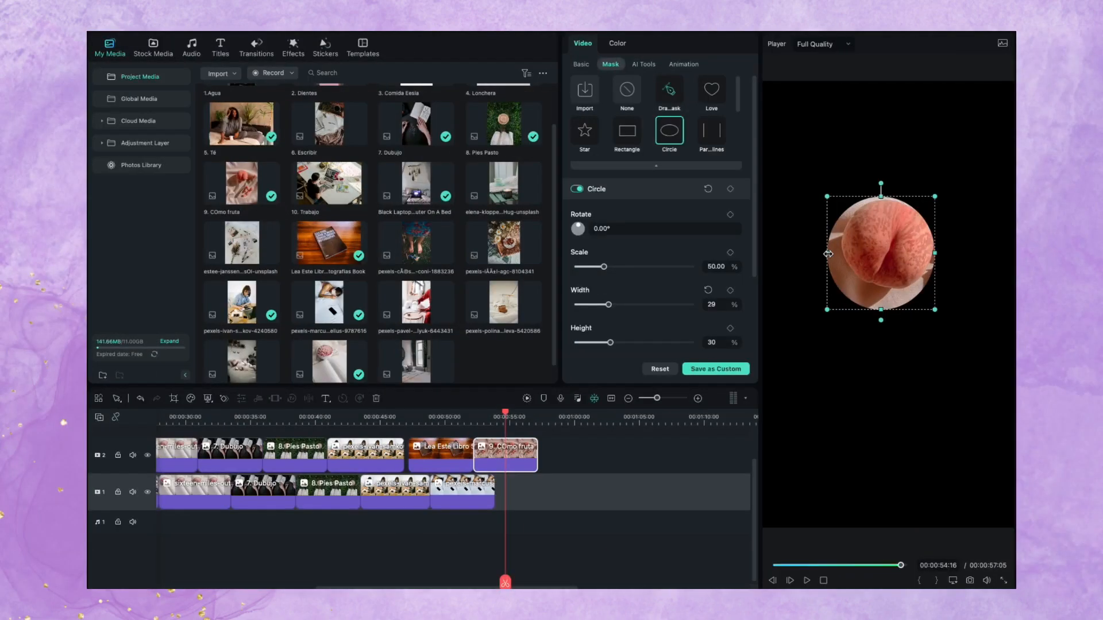
Fit the circle mask of the 9. COmo fruta clip around the peach
left_click_drag(888, 265, 888, 267)
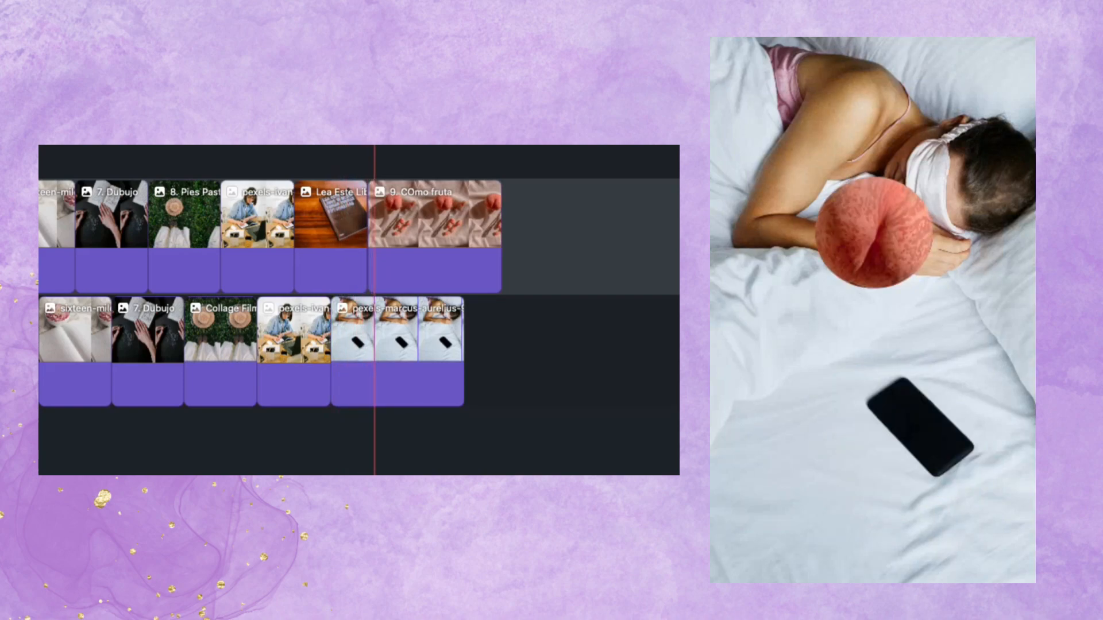
scroll(433, 261, "up", 2)
left_click_drag(431, 266, 539, 266)
left_click_drag(369, 263, 402, 228)
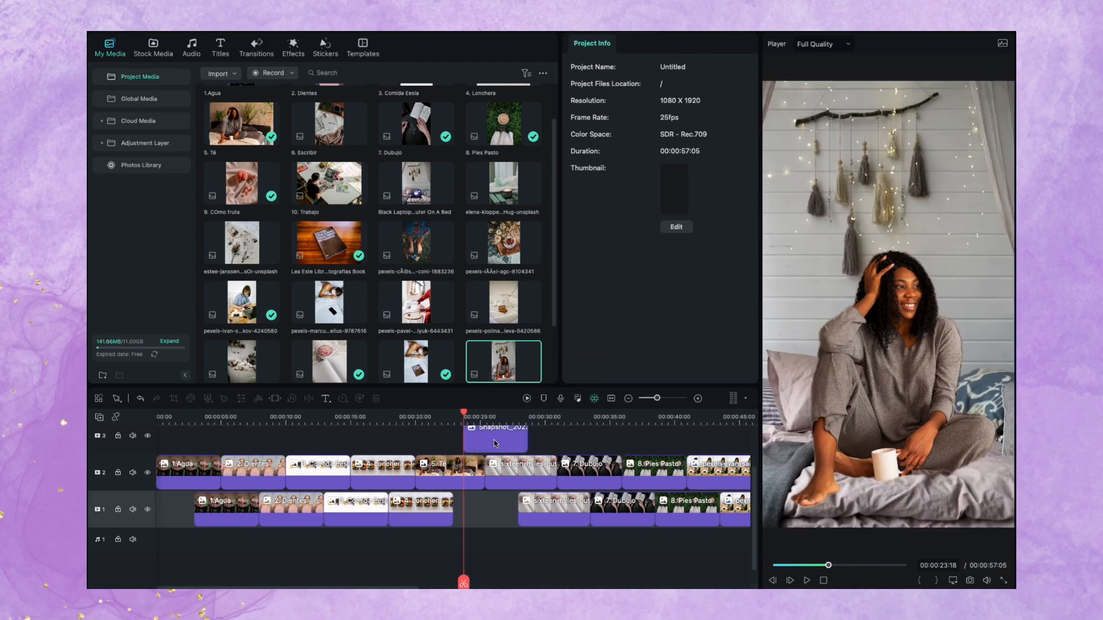
Move the snapshot clip from track 3 into the gap between the image clips on track 1
left_click_drag(488, 426, 485, 490)
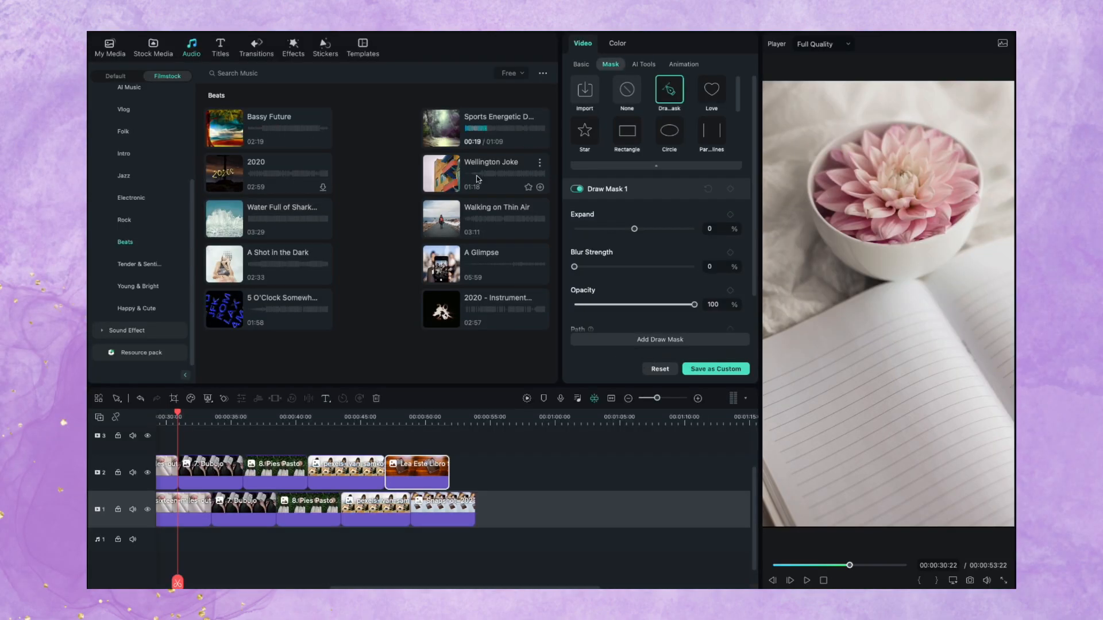
Set the Walking on Thin Air music to highlight every 4 beats with offset 0, and place it at the start of audio track 1
left_click(488, 219)
left_click(539, 207)
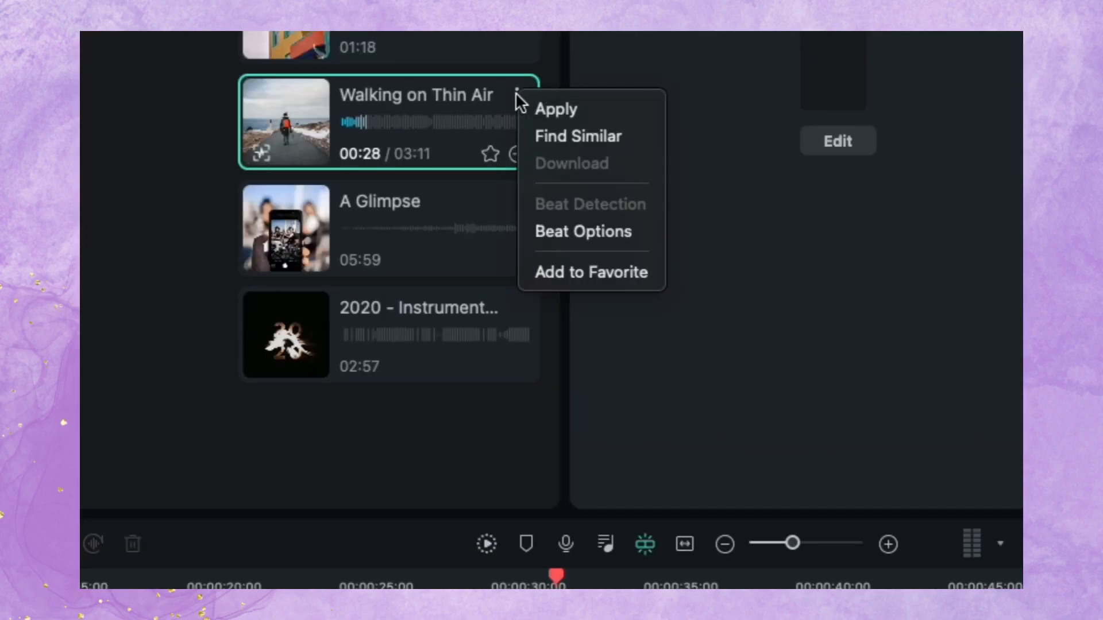
left_click(580, 233)
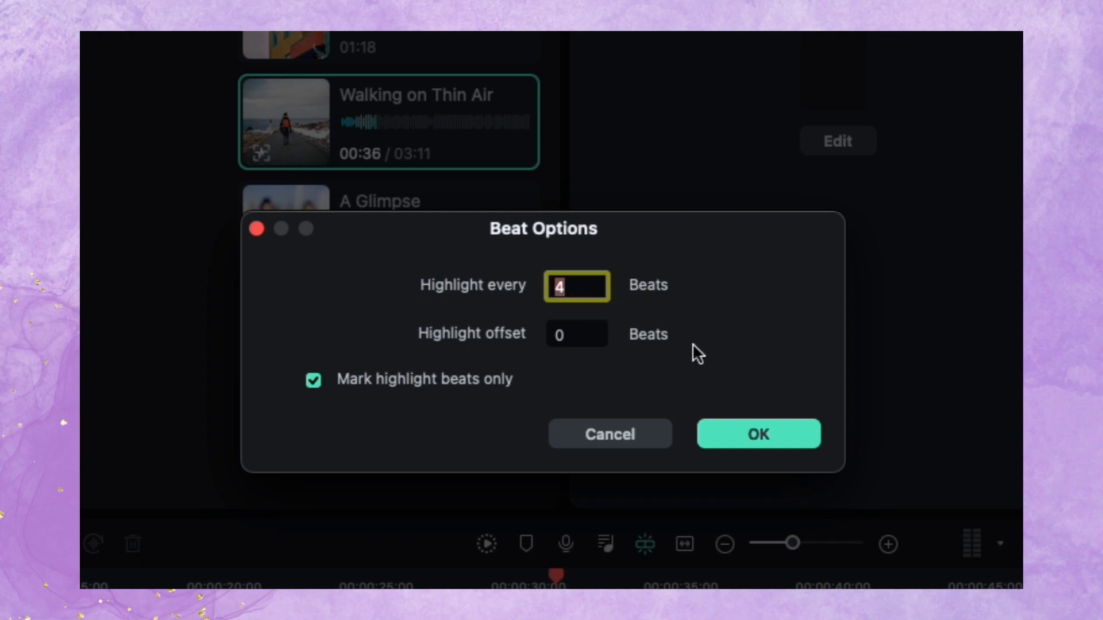
left_click(750, 440)
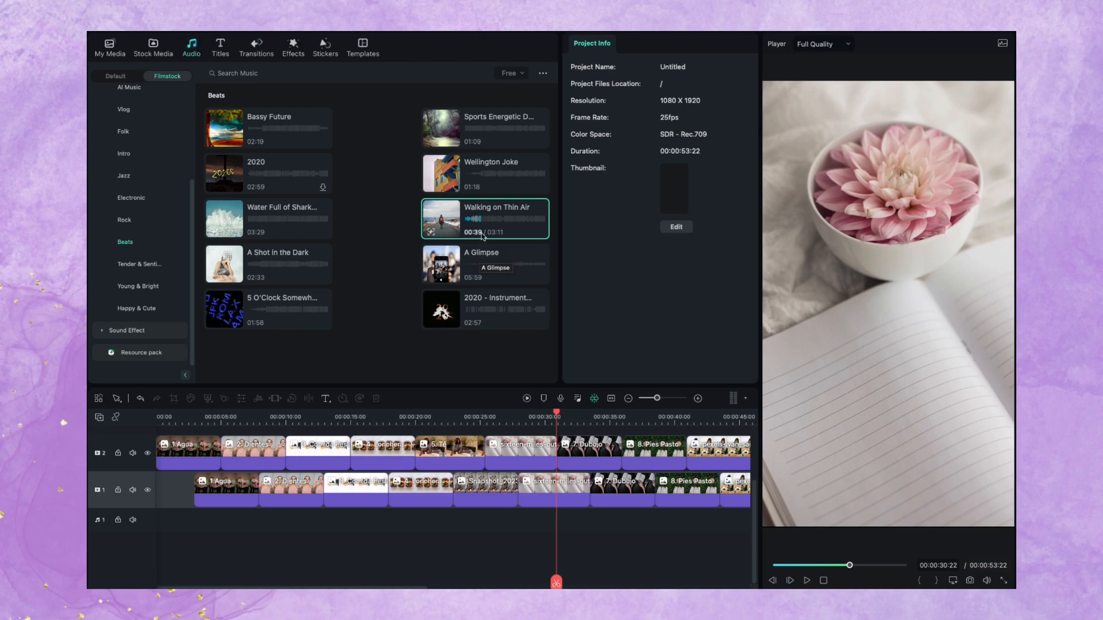
left_click_drag(482, 215, 156, 398)
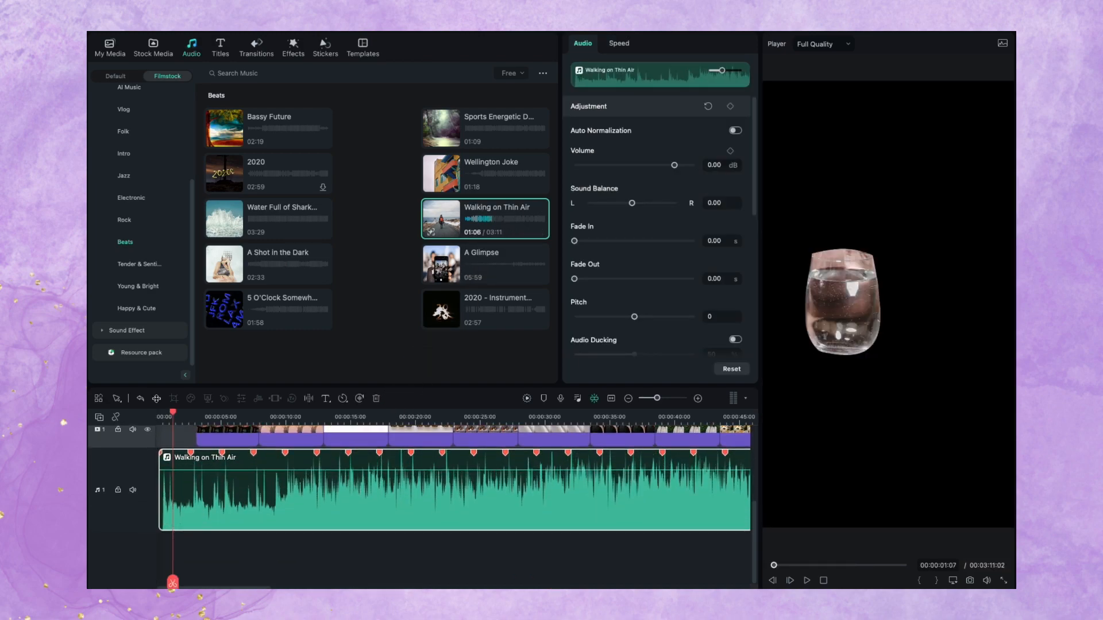
Align the image clips on the video tracks with the beat markers of the music
scroll(162, 509, "up", 2)
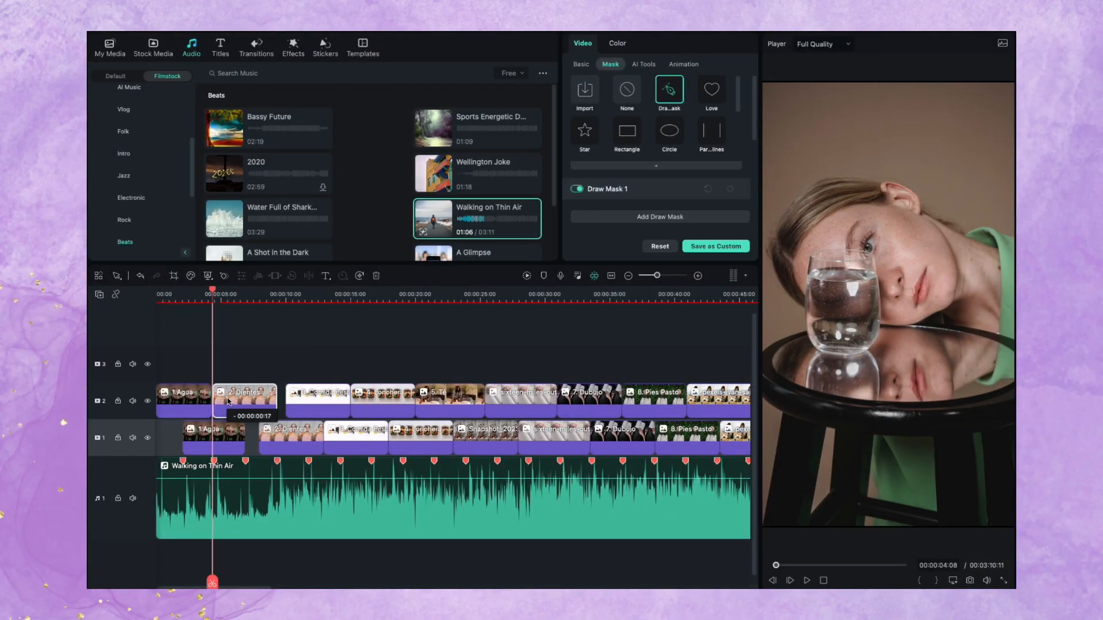
mouse_move(299, 402)
left_mouse_down()
mouse_move(287, 439)
mouse_move(294, 410)
mouse_move(319, 436)
mouse_move(321, 409)
left_mouse_up()
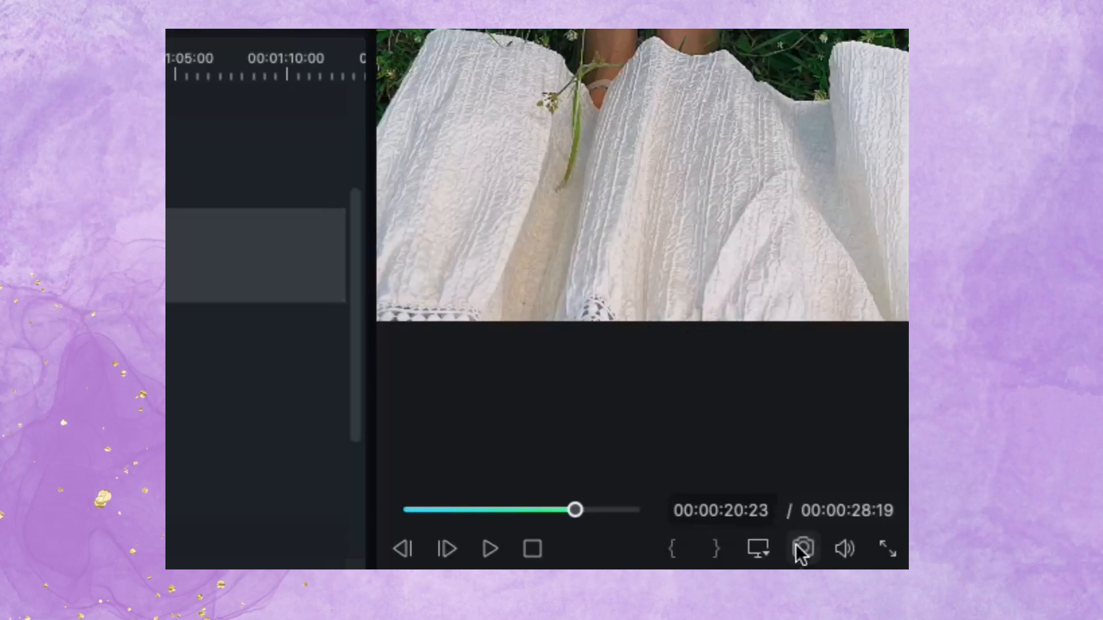
Take a snapshot of the white skirt and grass frame at 00:00:20:23
left_click(801, 548)
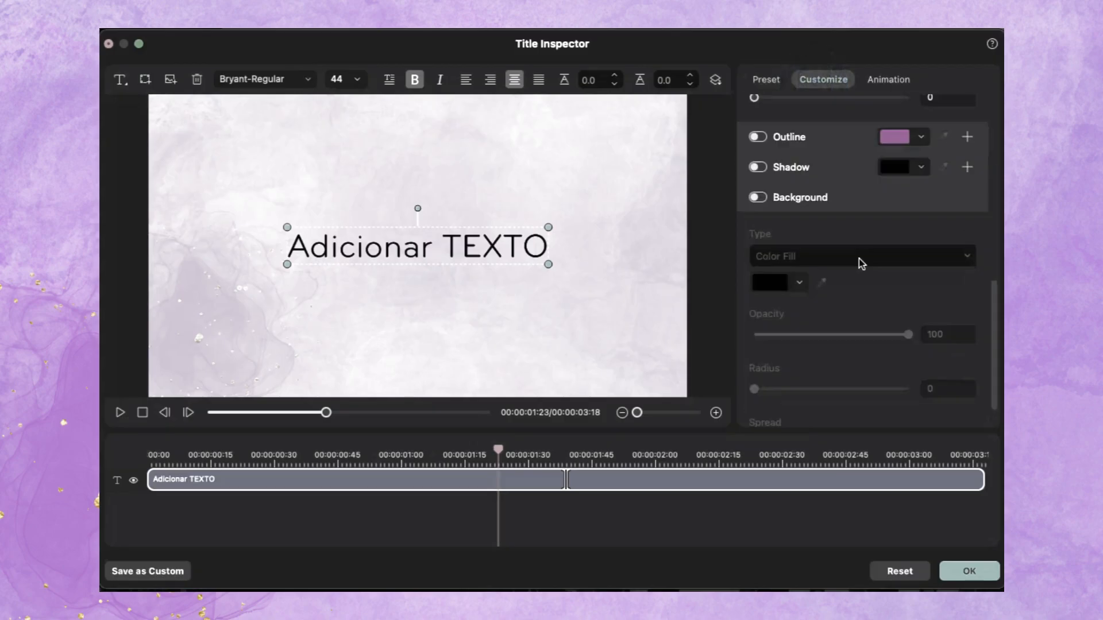
Examine the text, fill, outline, shadow, background and animation options for the Adicionar TEXTO title
scroll(859, 261, "down", 2)
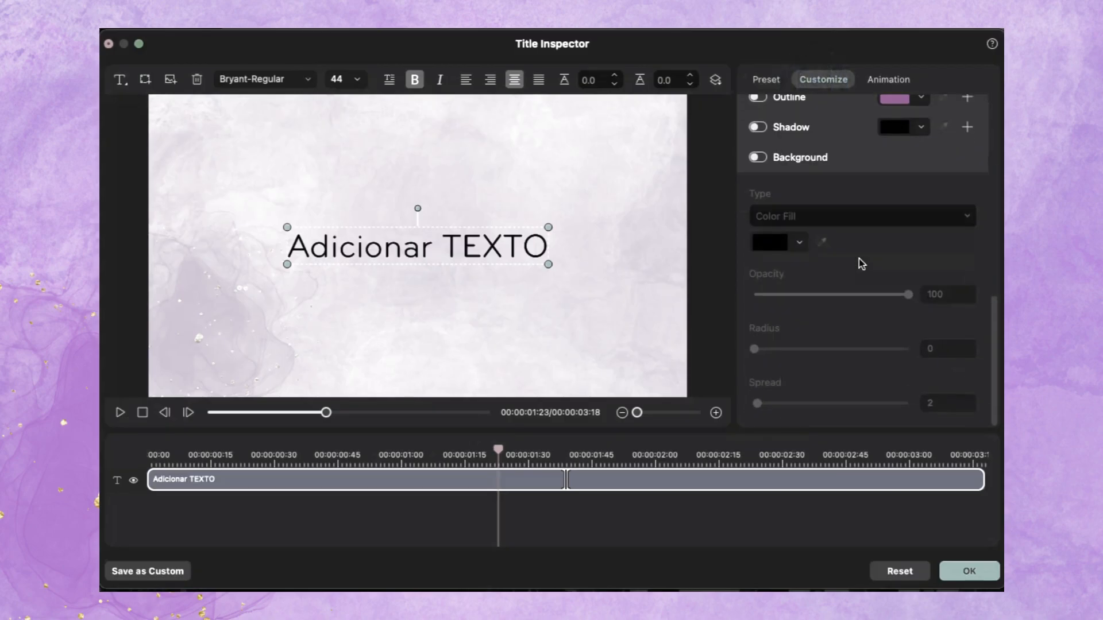
scroll(859, 264, "up", 3)
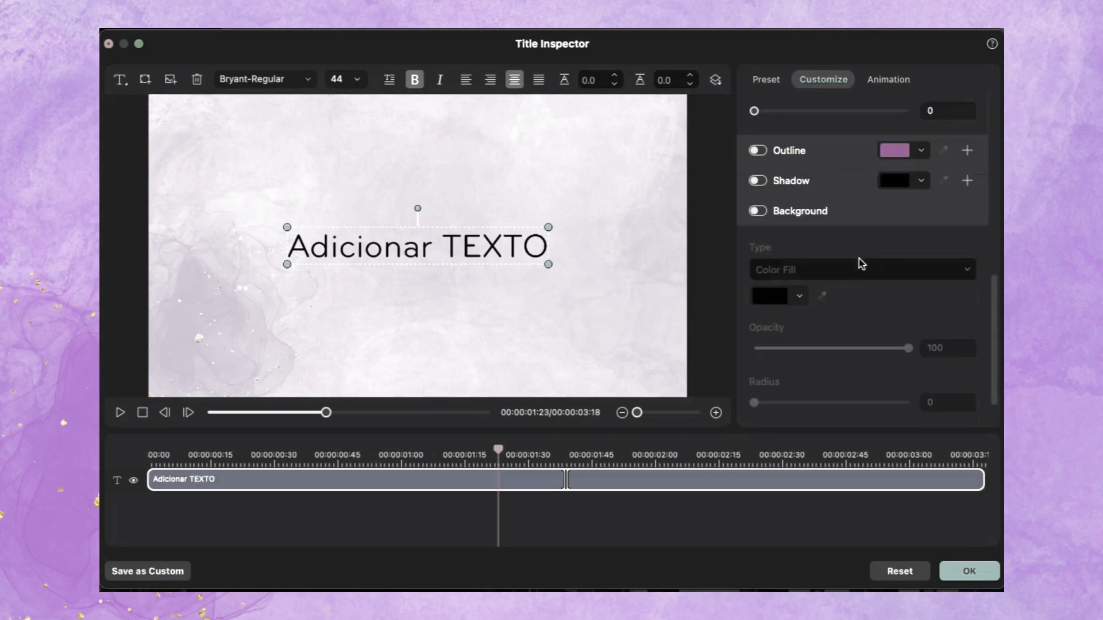
scroll(859, 261, "up", 6)
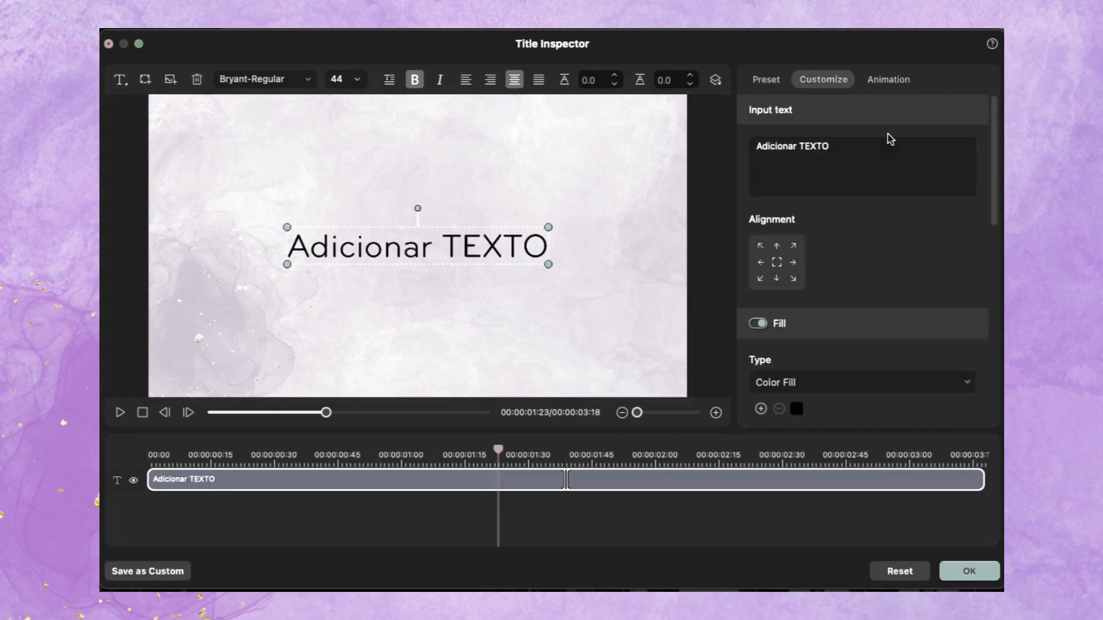
left_click(885, 79)
scroll(896, 264, "down", 5)
left_click(814, 79)
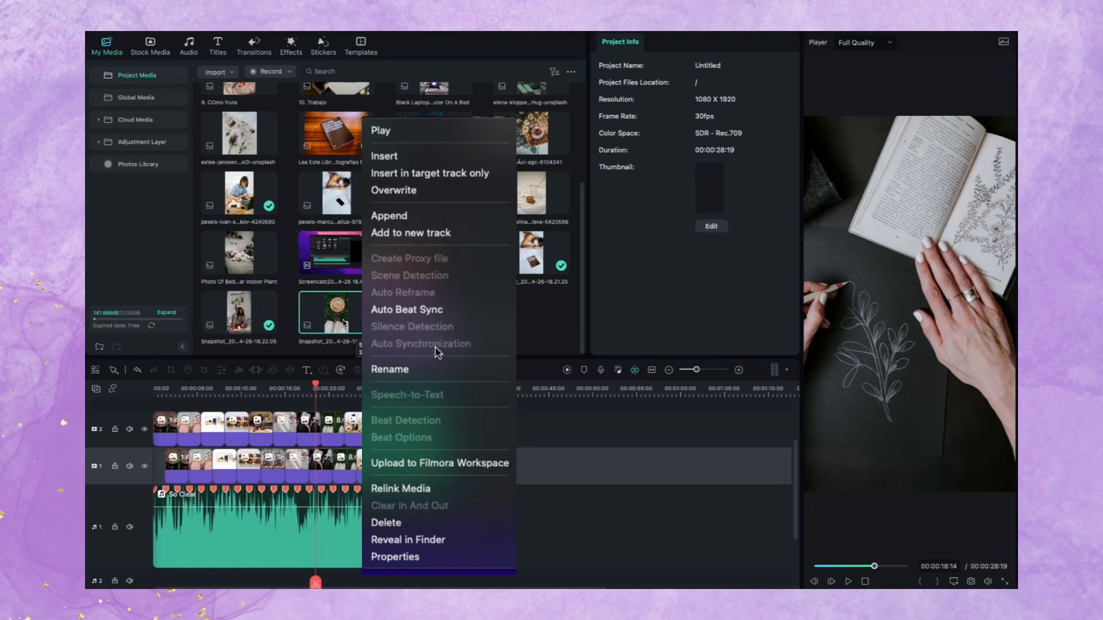
Reveal the straw hat snapshot in Finder, bring it onto page 1 of the Collage Filmora design in Canva and enlarge it to the page edge
left_click(426, 535)
left_click_drag(620, 291, 342, 175)
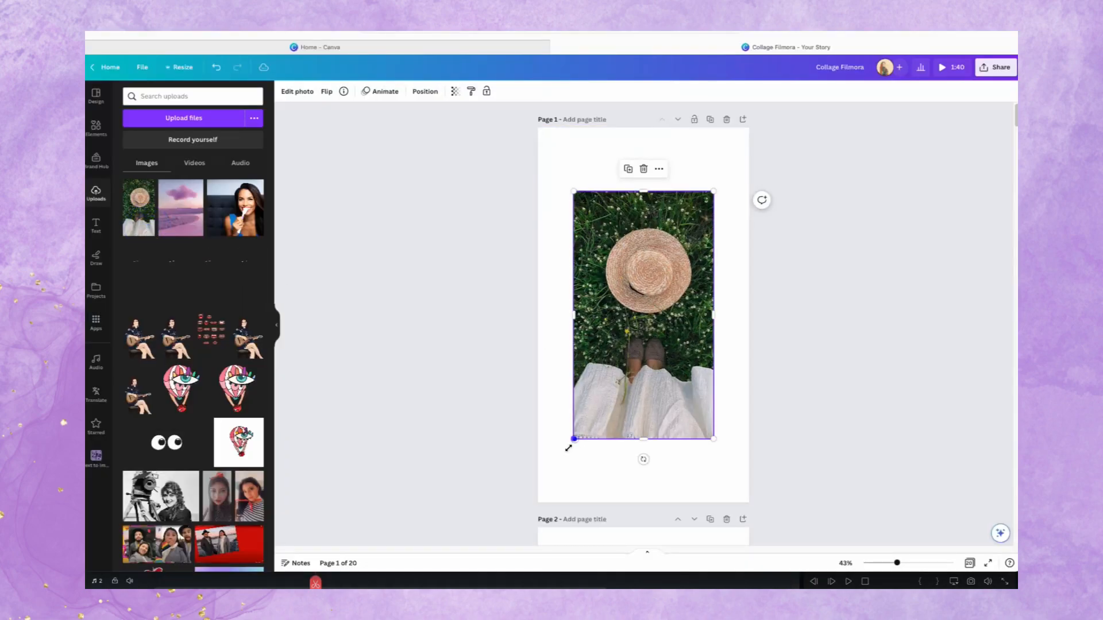
left_click_drag(570, 445, 534, 501)
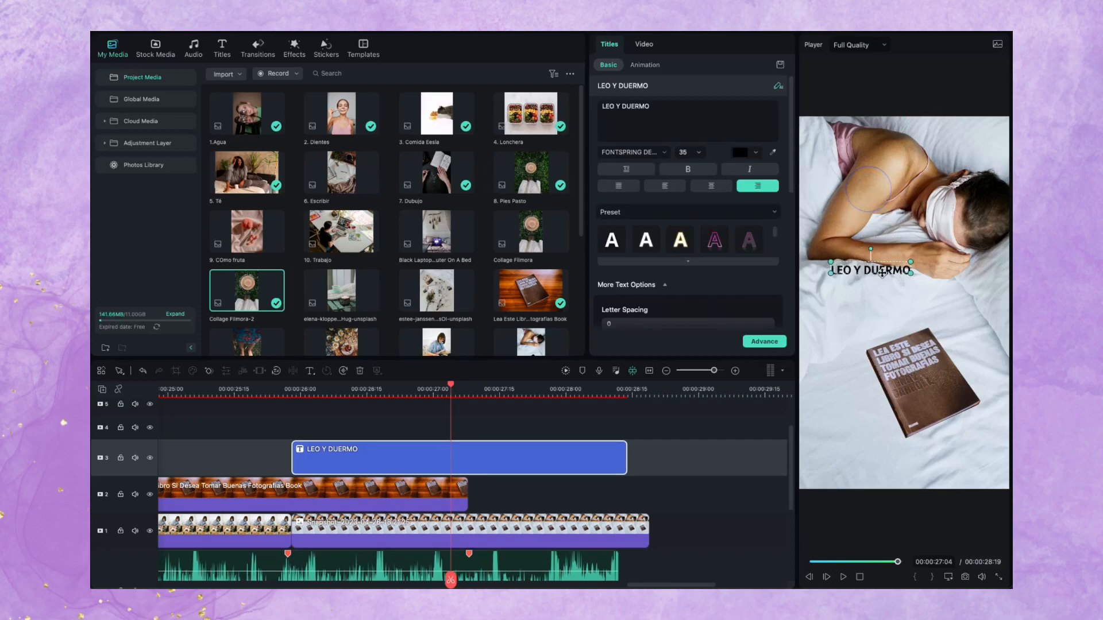
Move the LEO Y DUERMO title down into the space between the sleeping person's arms and the book
left_click_drag(870, 204, 882, 280)
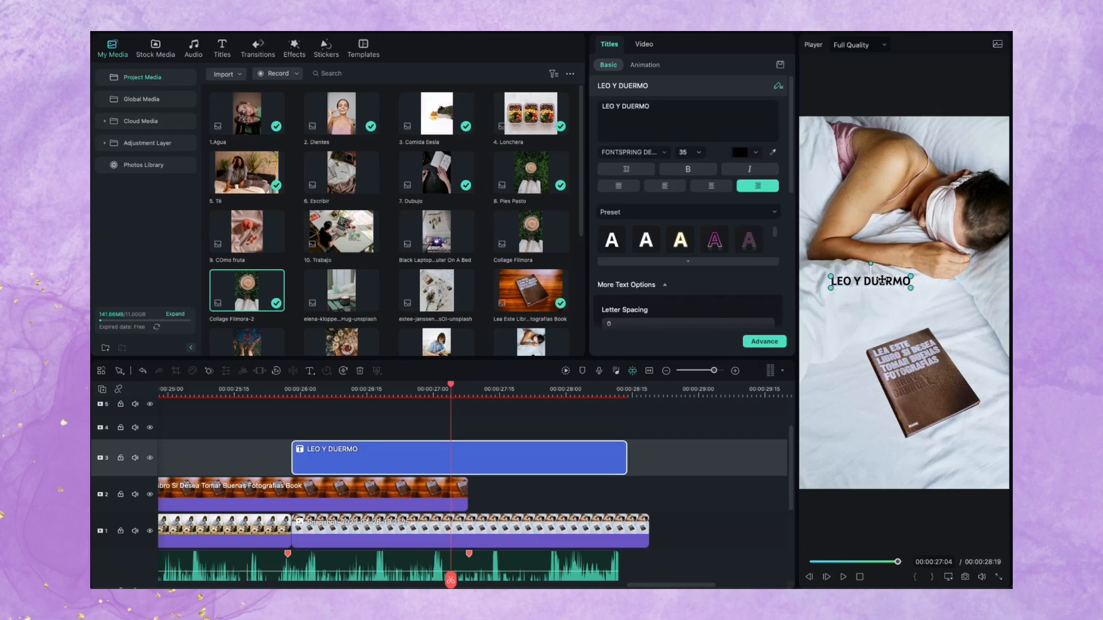